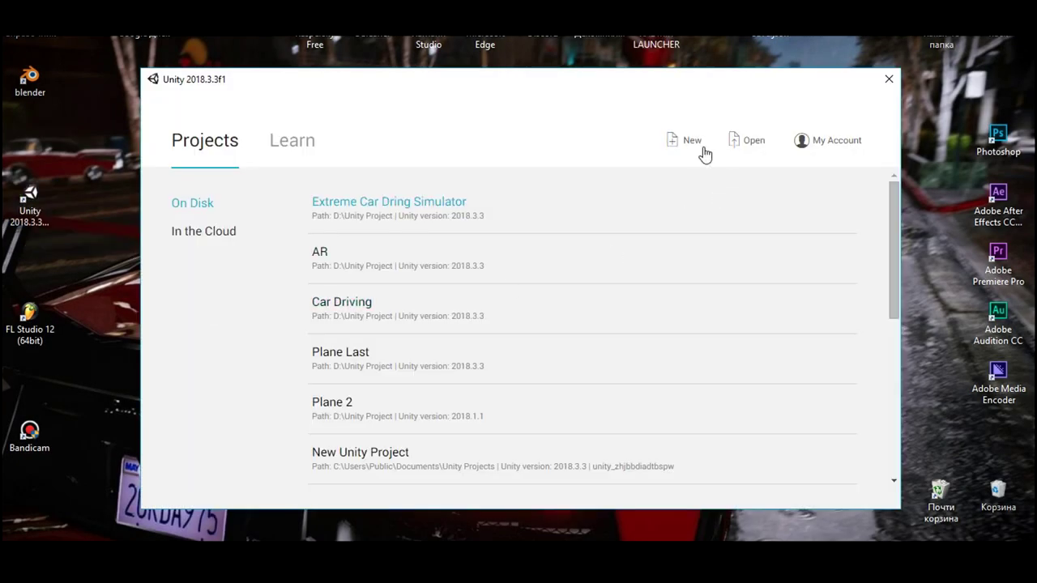
Create a new 3D project named 'Copatel' in D:\Unity Project and open it.
left_click(691, 143)
type("Copatel")
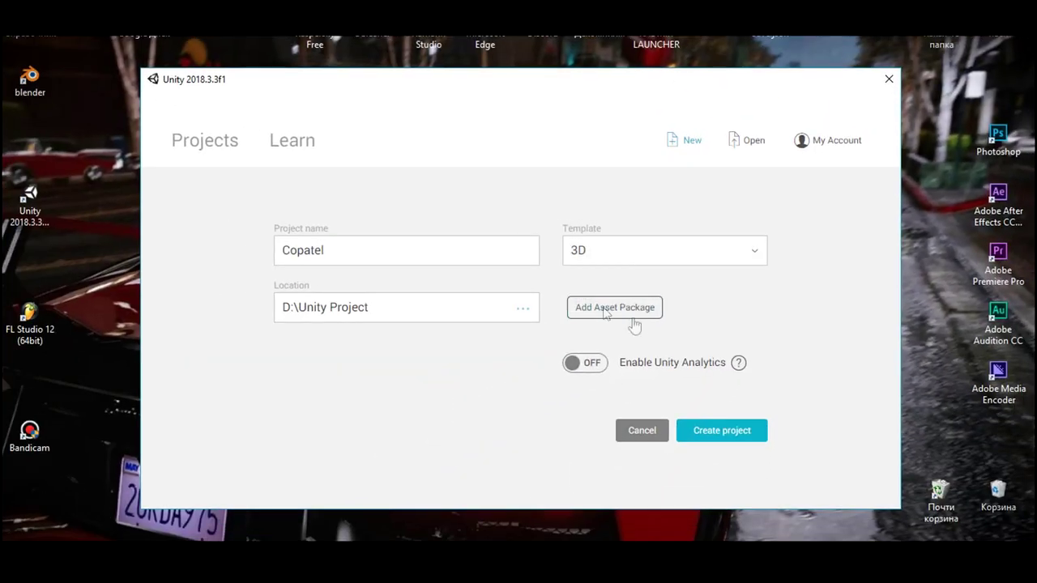
left_click(728, 435)
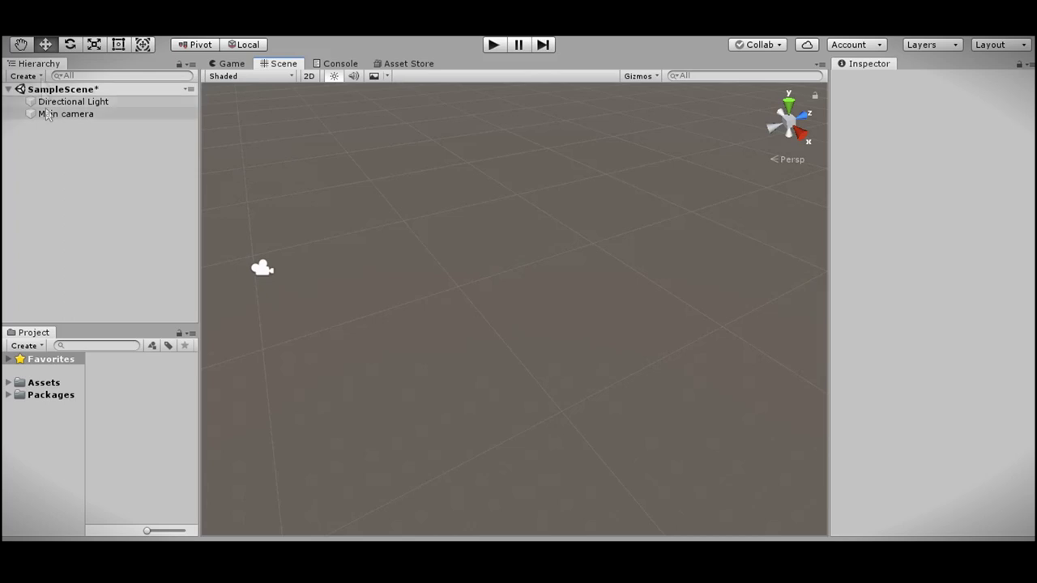
Add a 3D Cube to SampleScene and orbit the view around it.
left_click(41, 77)
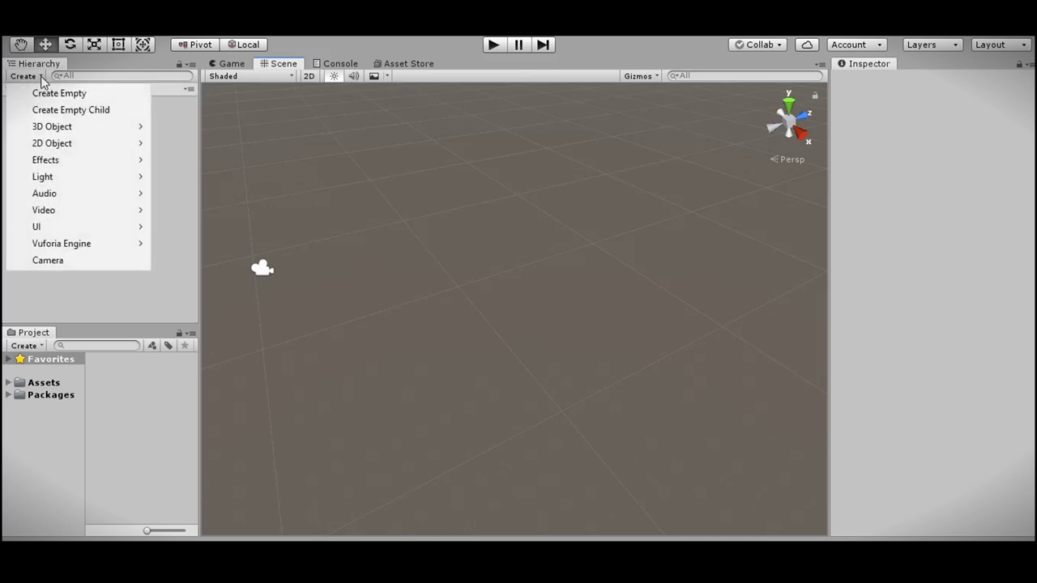
mouse_move(63, 128)
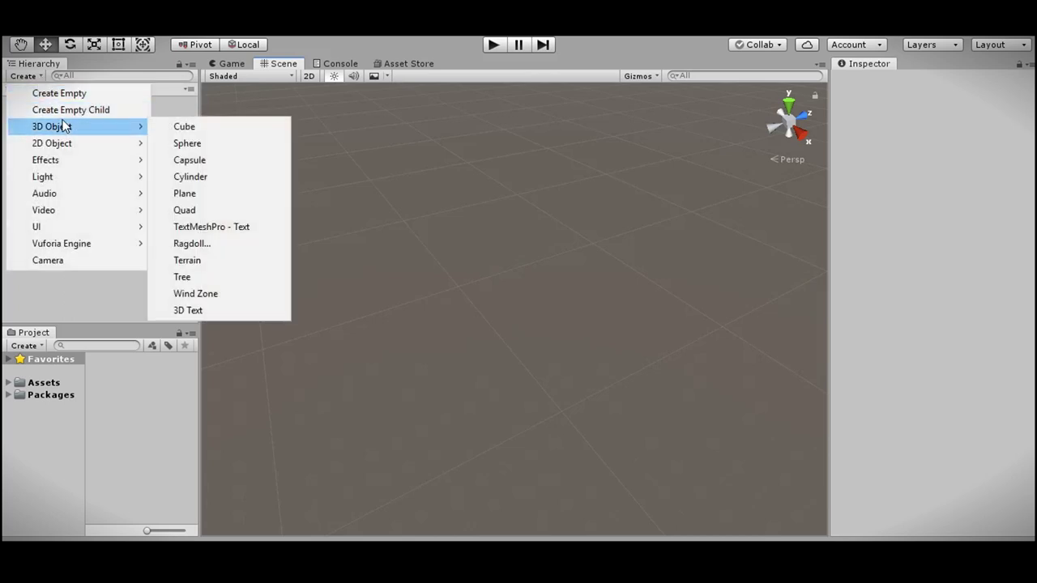
left_click(199, 131)
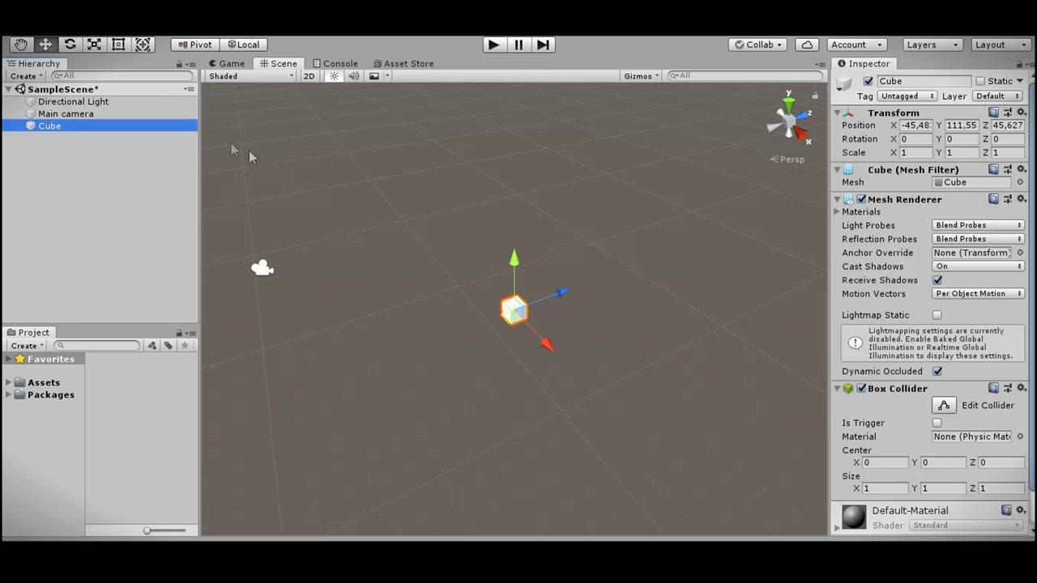
mouse_move(490, 209)
left_mouse_down("alt")
mouse_move(187, 201)
mouse_move(203, 182)
left_mouse_up("alt")
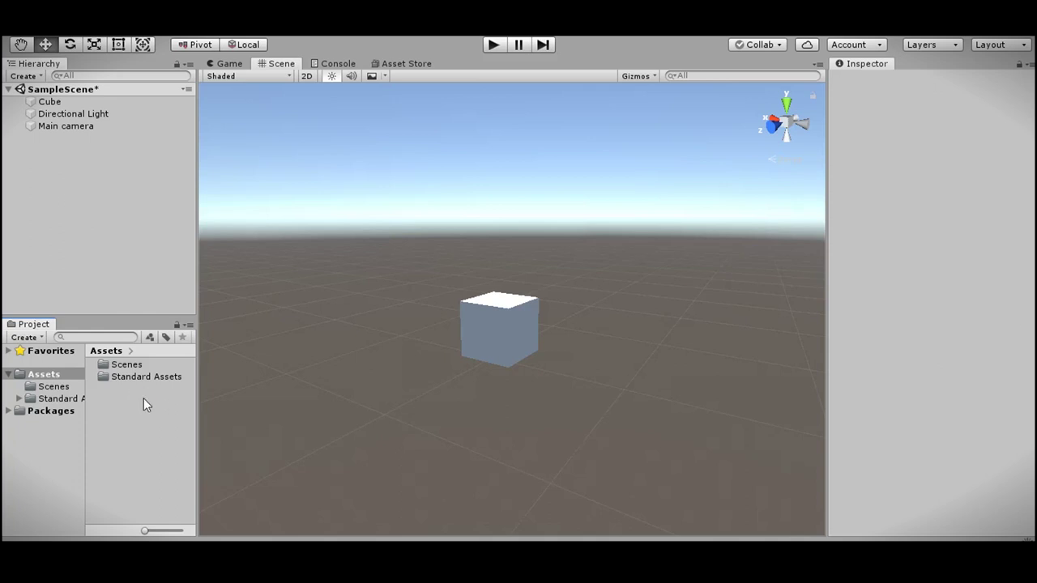
Create a New Material in Assets using the Mobile/Bumped Diffuse shader.
right_click(143, 398)
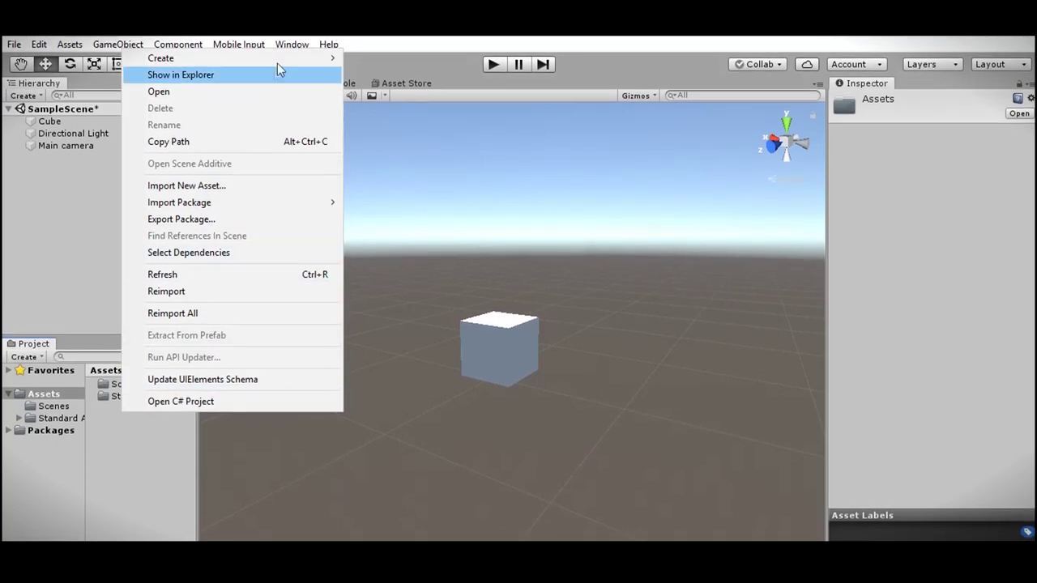
mouse_move(277, 57)
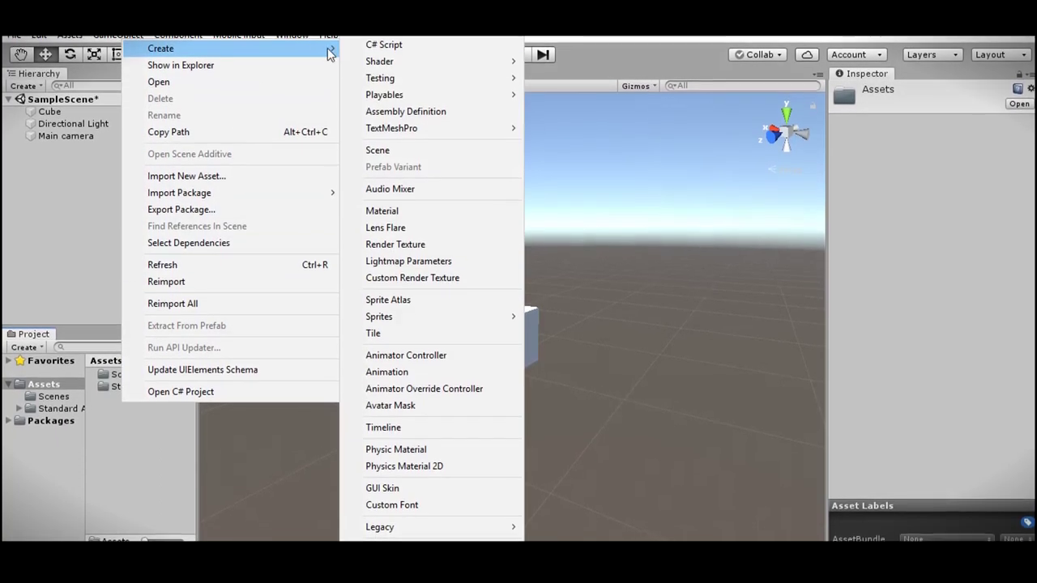
left_click(402, 209)
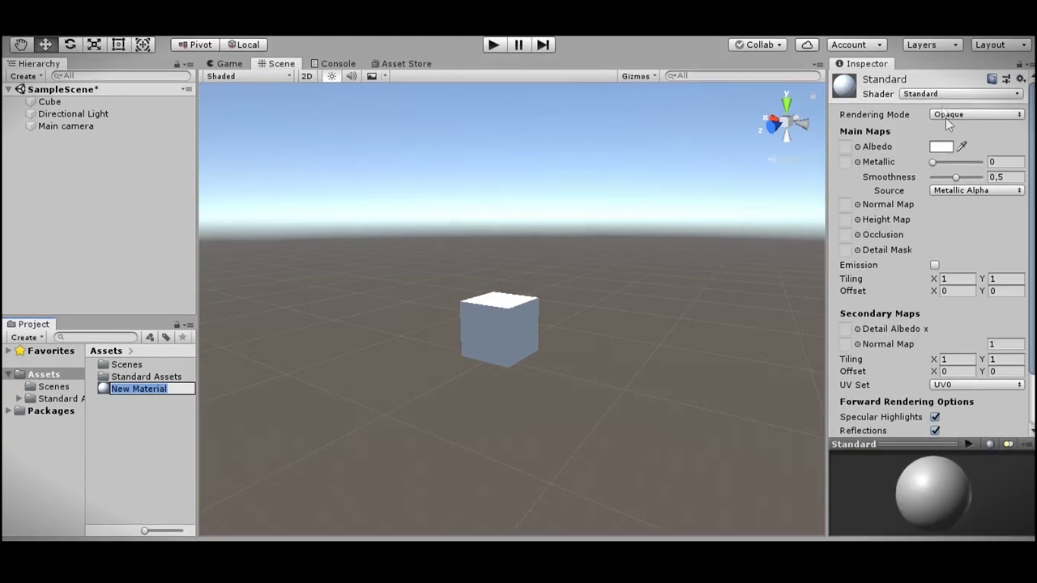
left_click(920, 94)
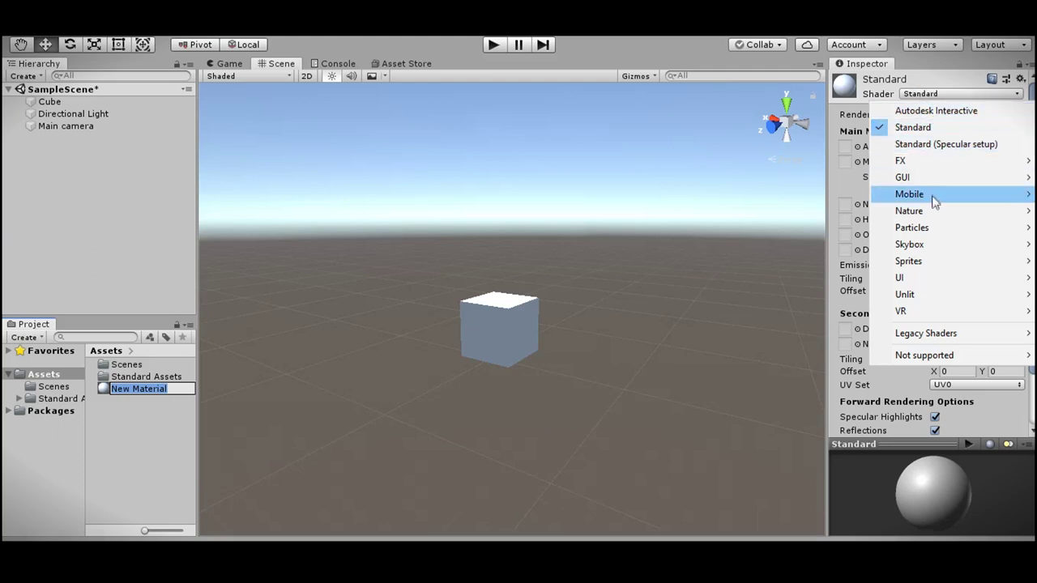
mouse_move(931, 196)
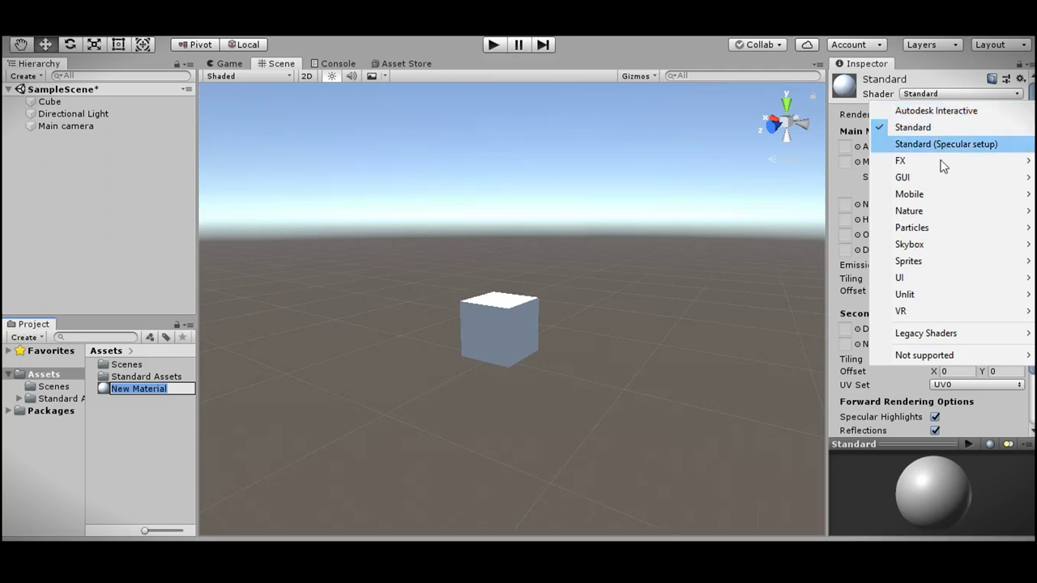
left_click(810, 203)
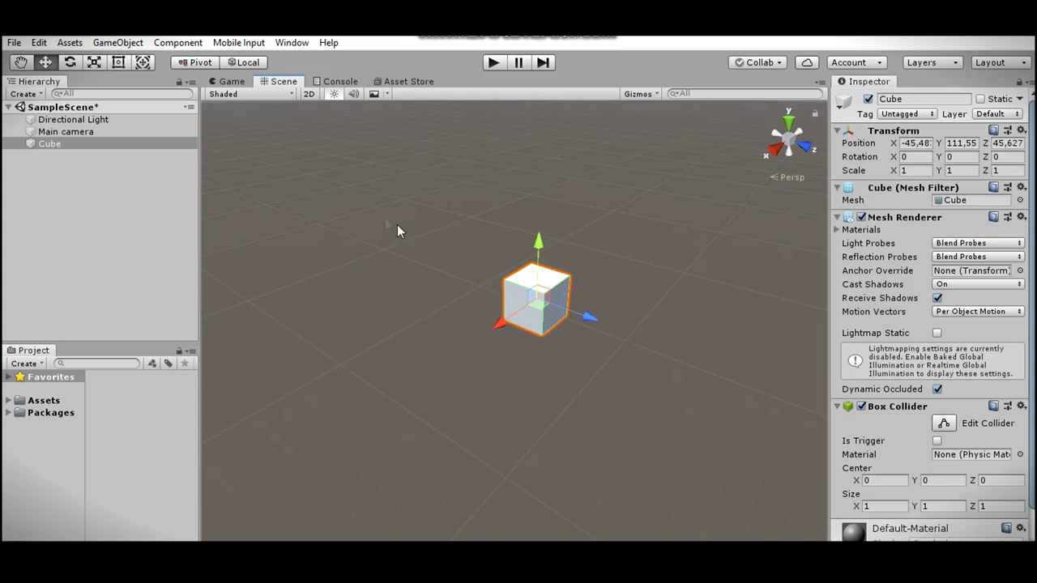
Import Environment.unitypackage from Standard Assets as a custom package.
left_click(79, 47)
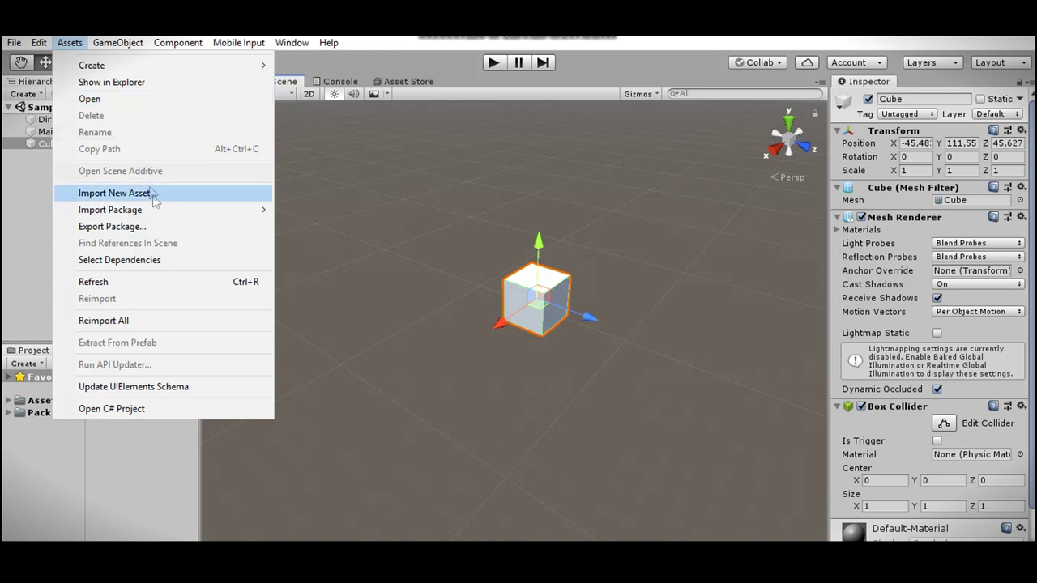
mouse_move(158, 211)
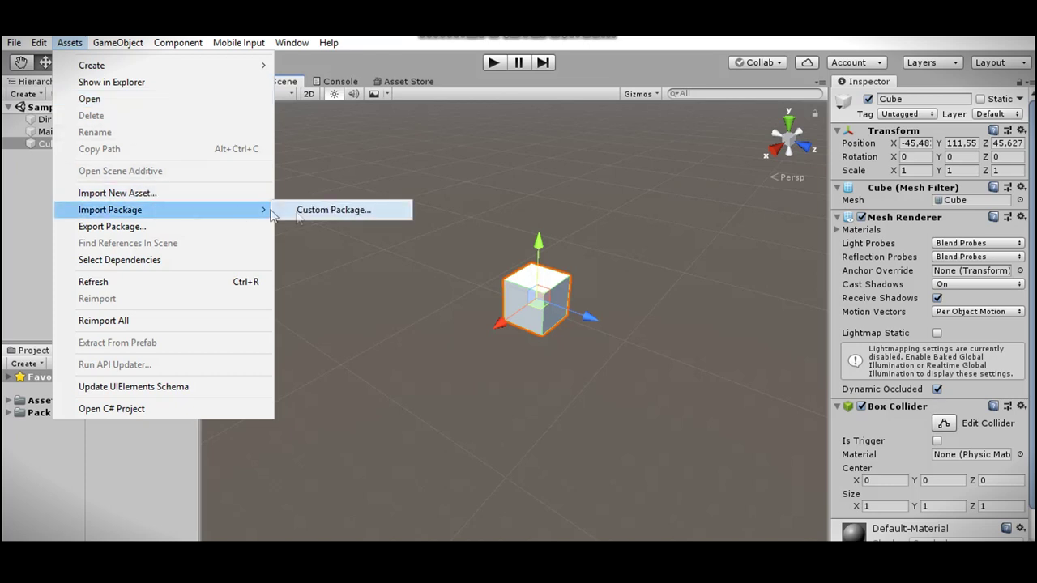
left_click(317, 212)
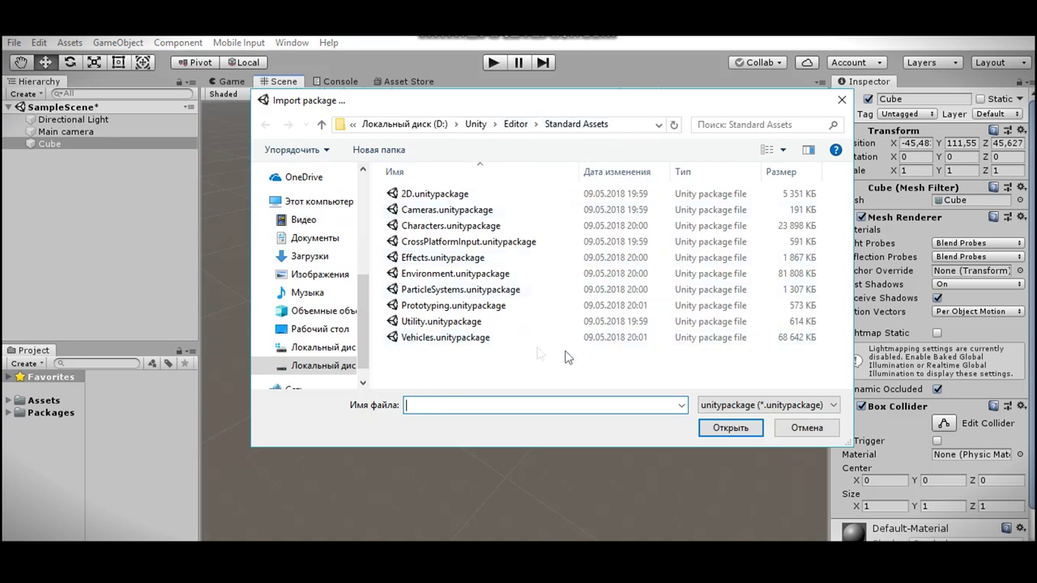
left_click(425, 281)
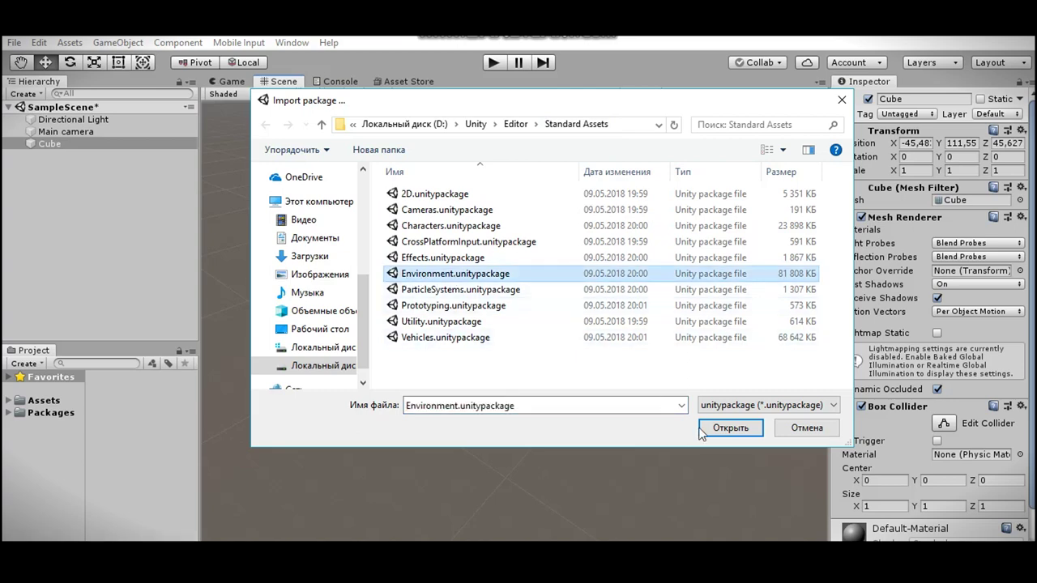
left_click(731, 428)
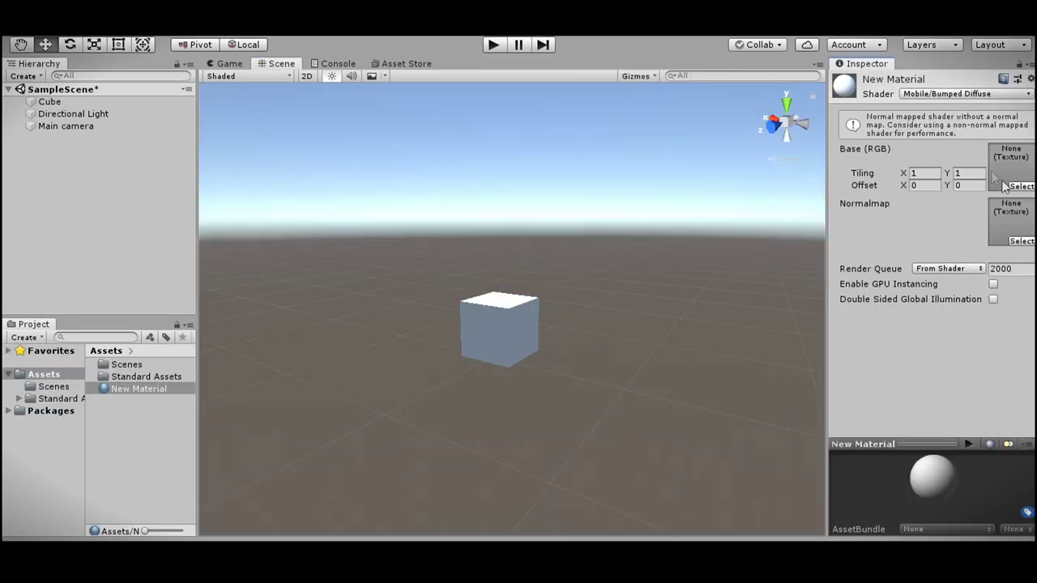
Set GrassHillAlbedo as New Material's base texture and drag the material onto the cube.
left_click(1019, 188)
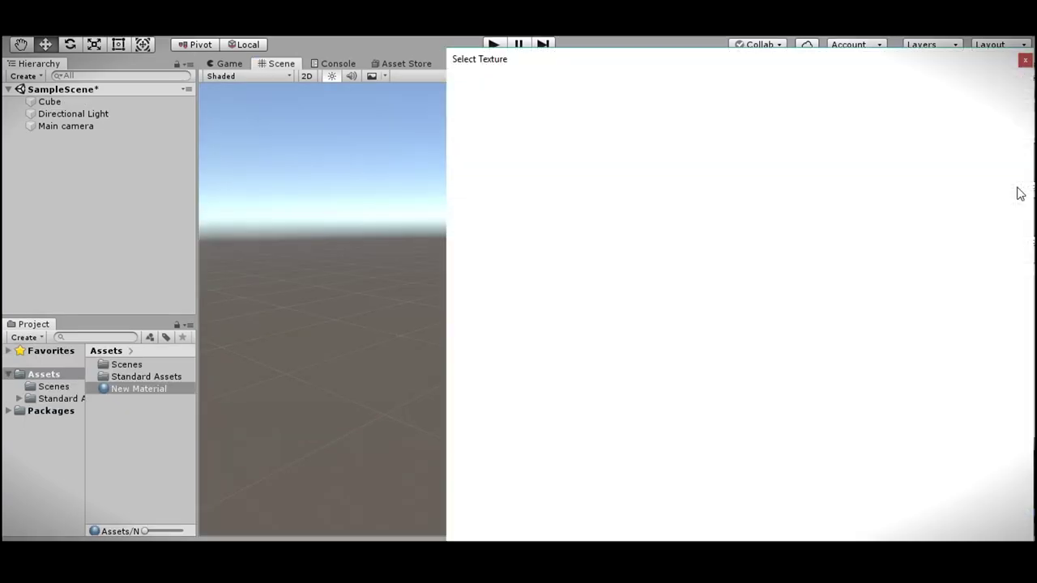
scroll(829, 257, "down", 3)
scroll(824, 261, "down", 2)
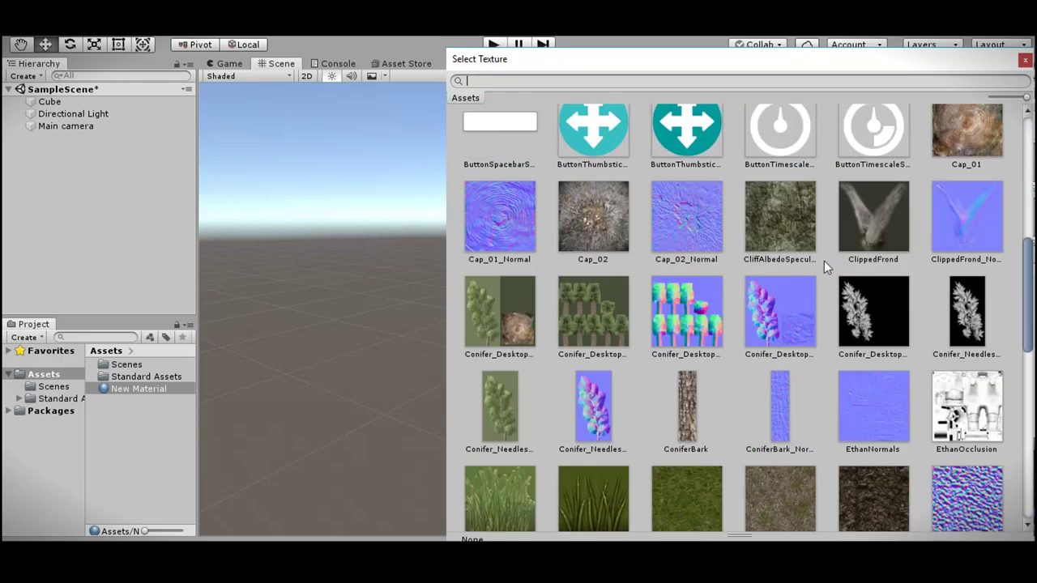
scroll(783, 247, "down", 2)
double_click(687, 273)
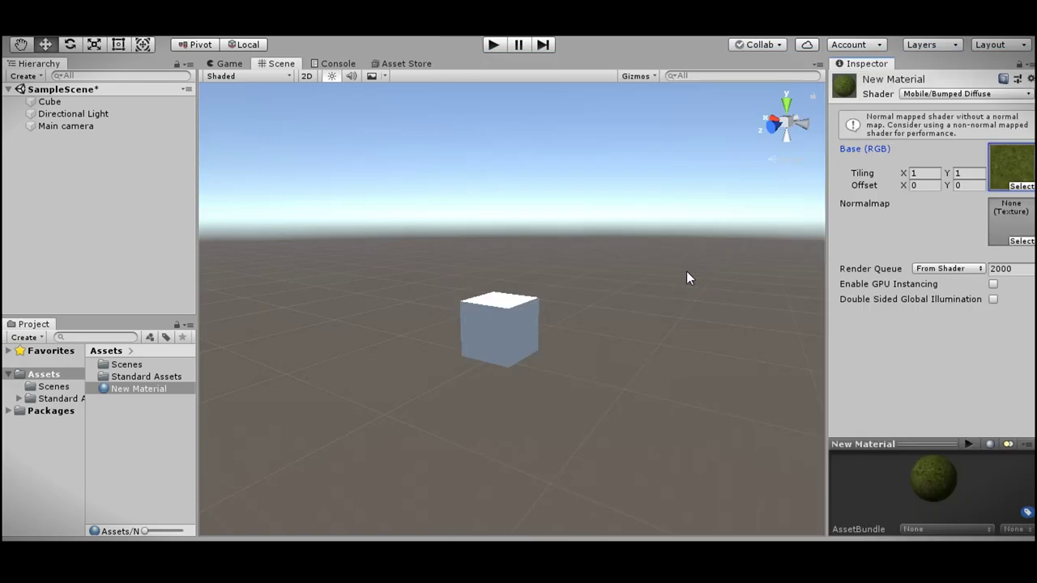
left_click(135, 392)
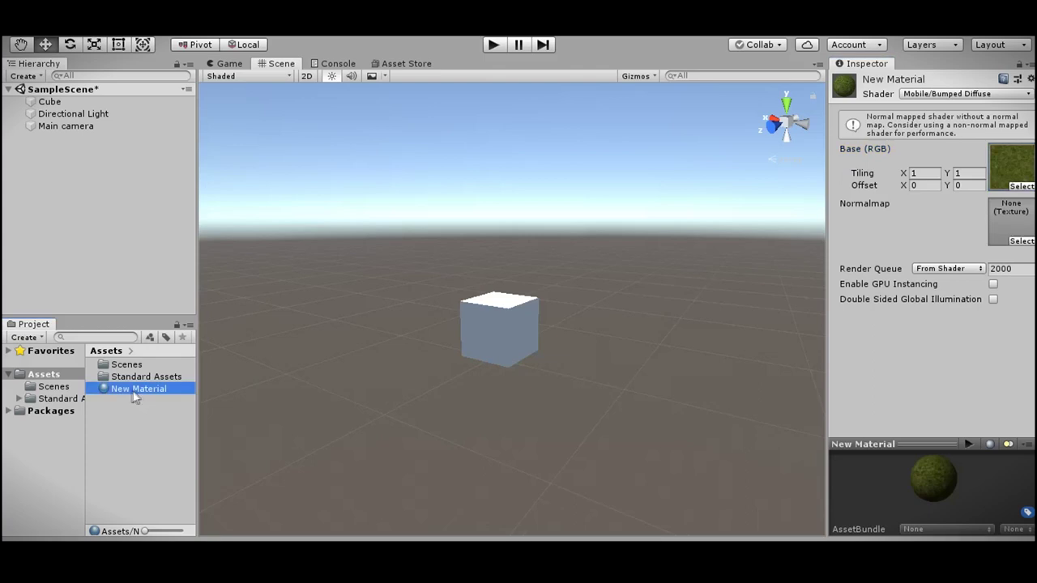
left_click_drag(221, 428, 502, 332)
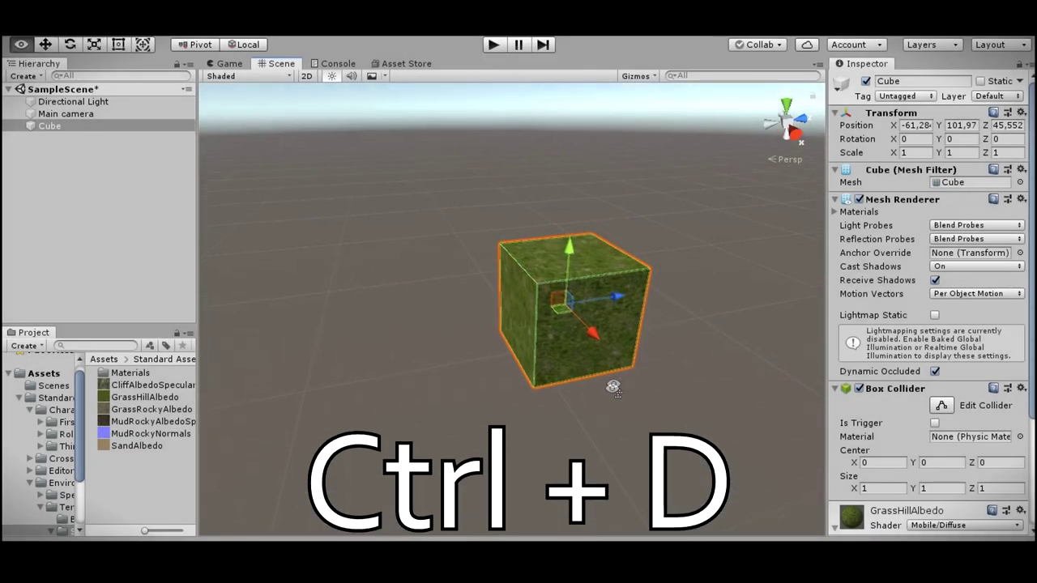
Duplicate the grass cube and snap the copy one unit along Z beside the original.
left_click_drag(613, 389, 615, 385, "alt")
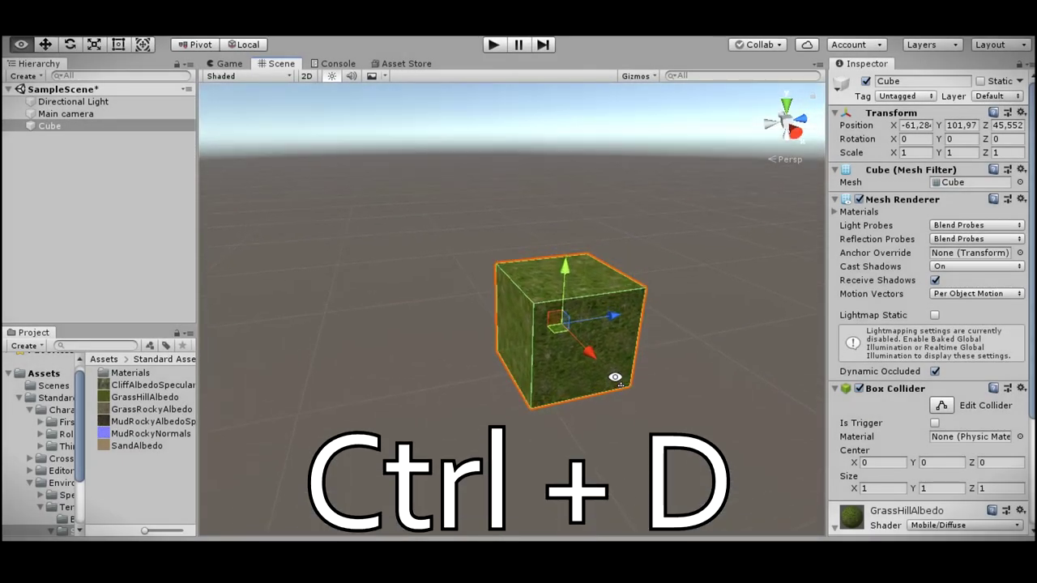
key("ctrl+d")
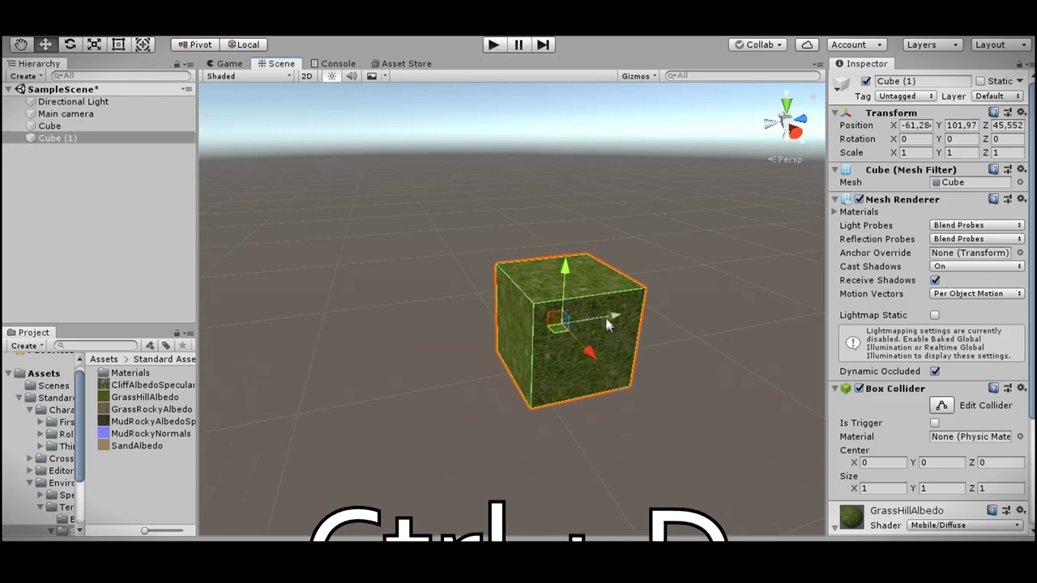
key("ctrl")
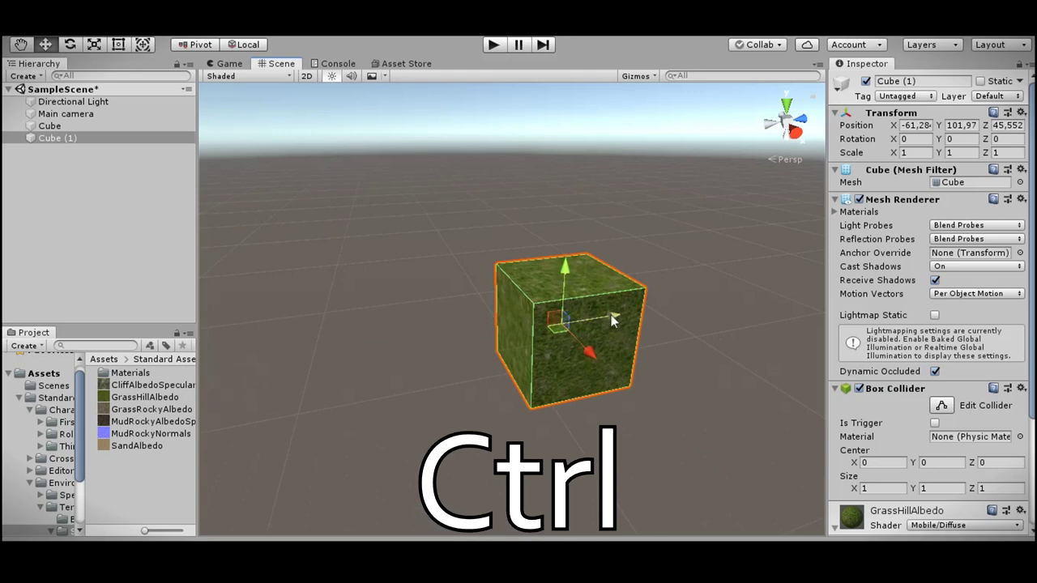
left_click_drag(613, 321, 527, 323, "ctrl")
key("alt")
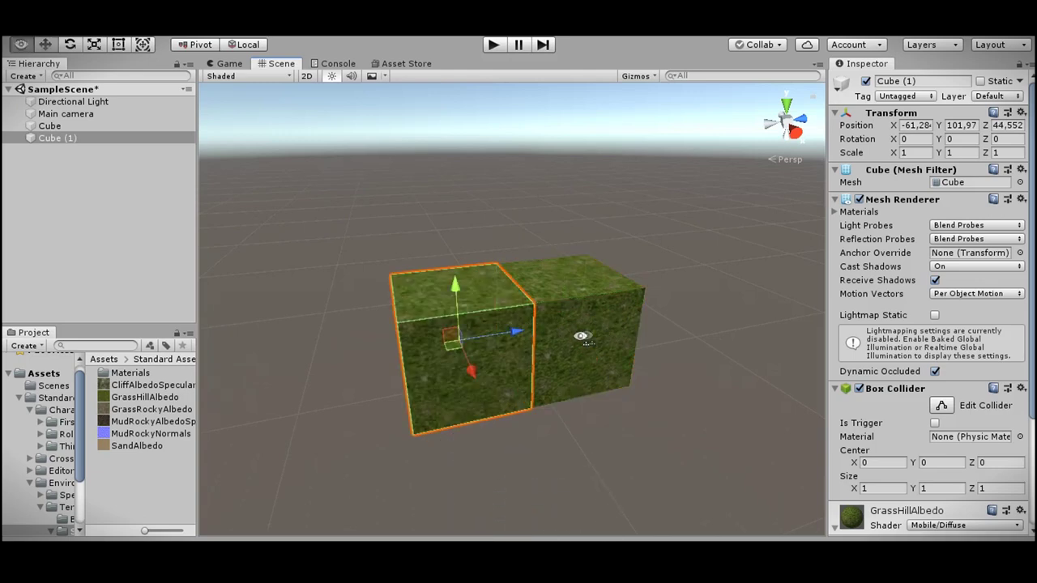
left_click_drag(586, 335, 539, 337, "alt")
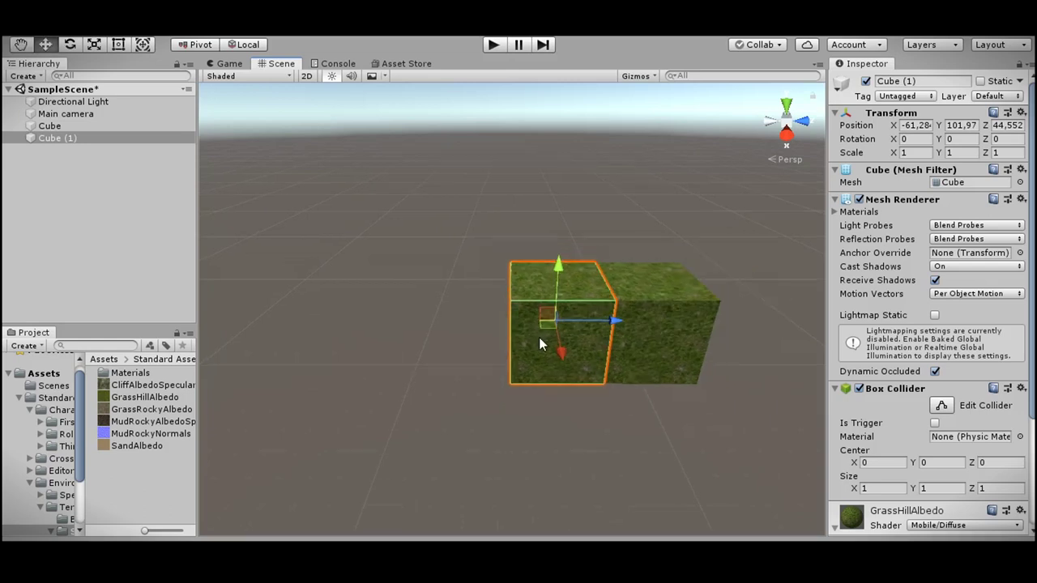
scroll(488, 338, "down", 2)
scroll(486, 339, "down", 2)
Keep duplicating the newest cube, stepping each copy one unit further along the row.
key("ctrl+d")
scroll(567, 328, "up", 2)
key("ctrl+d")
mouse_move(556, 323)
left_mouse_down("ctrl")
mouse_move(336, 318)
mouse_move(661, 323)
mouse_move(466, 319)
mouse_move(461, 341)
left_mouse_up("ctrl")
key("ctrl+d")
key("ctrl+d")
key("ctrl+d")
key("ctrl+d")
key("ctrl+d")
key("ctrl+d")
key("ctrl+d")
key("ctrl+d")
key("ctrl+d")
key("ctrl+d")
key("ctrl+d")
left_click_drag(462, 341, 324, 348, "ctrl")
key("ctrl+d")
key("ctrl+d")
key("ctrl+d")
key("ctrl+d")
left_click_drag(476, 405, 356, 354, "alt")
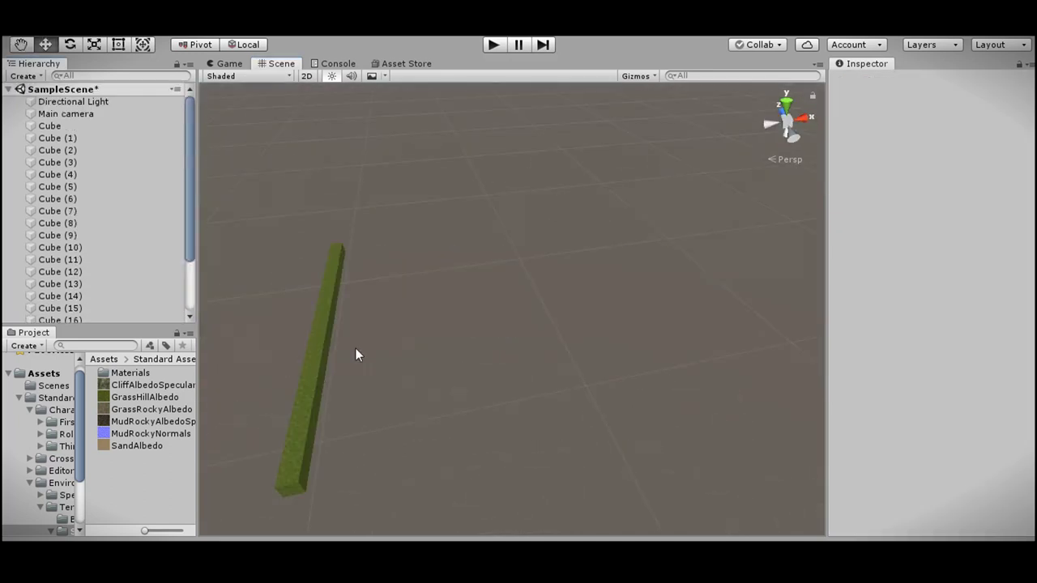
Create an empty object in the Hierarchy and name it Ряд.
left_click(37, 78)
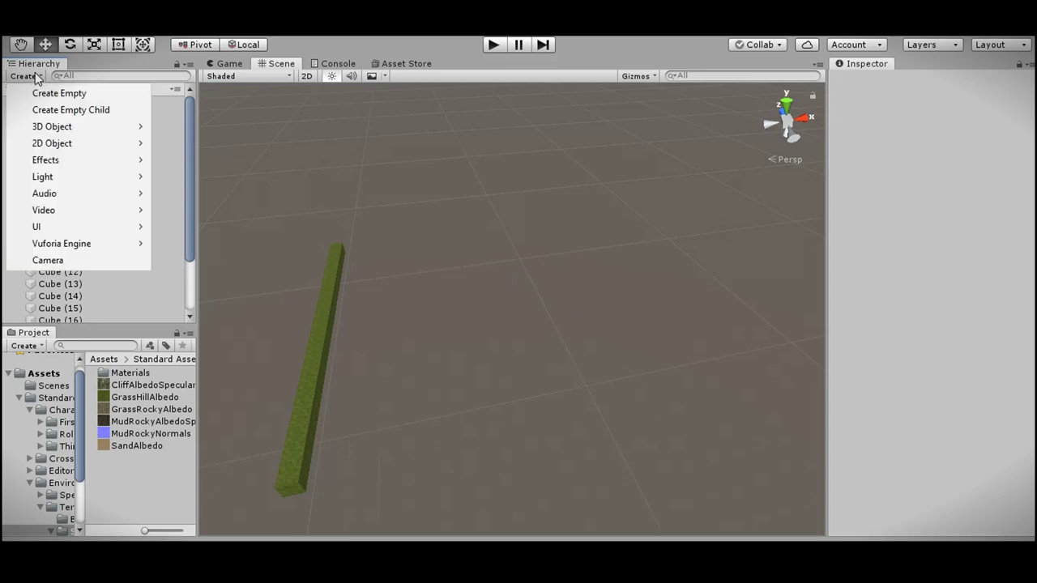
left_click(50, 95)
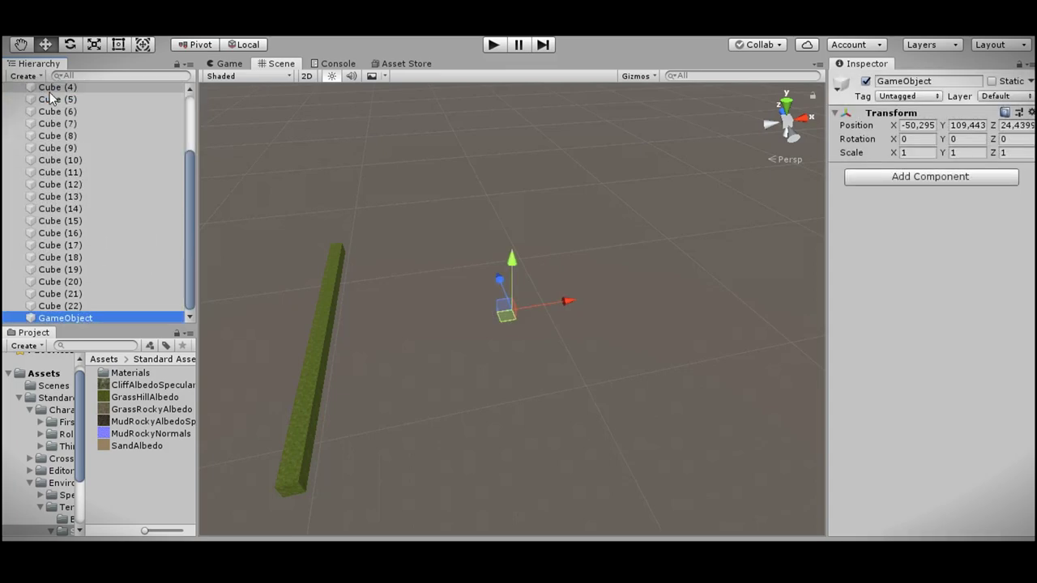
left_click(84, 320)
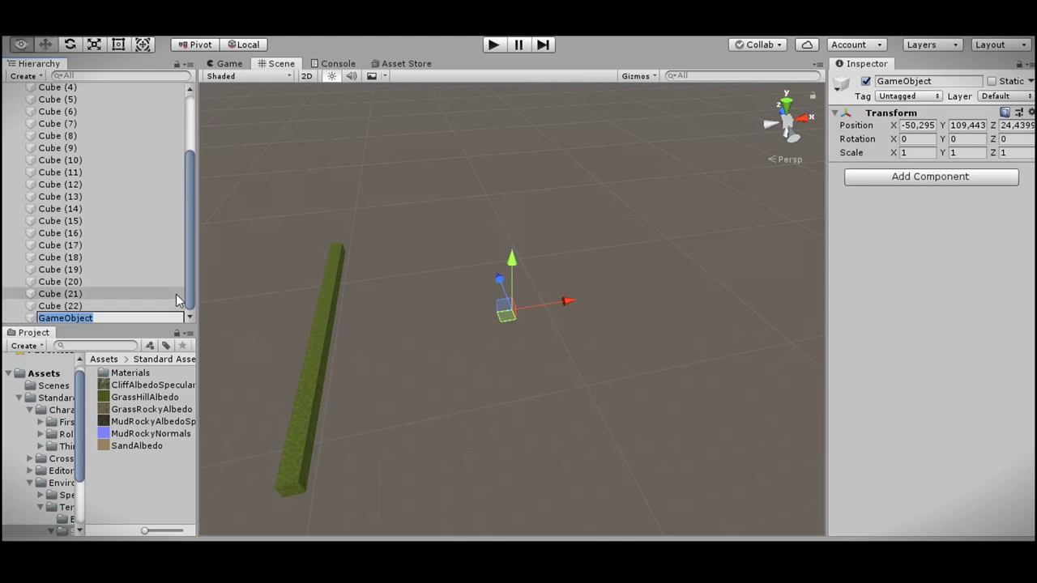
type("Pa")
type("д")
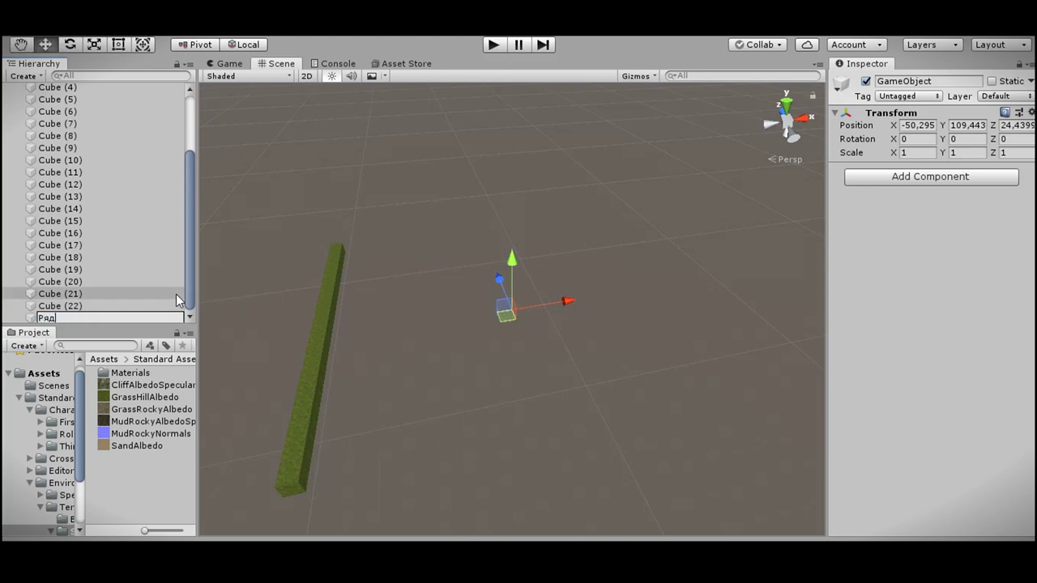
key("Return")
Parent Cube through Cube (22) under Ряд, collapse it, and duplicate the row.
scroll(158, 296, "up", 3)
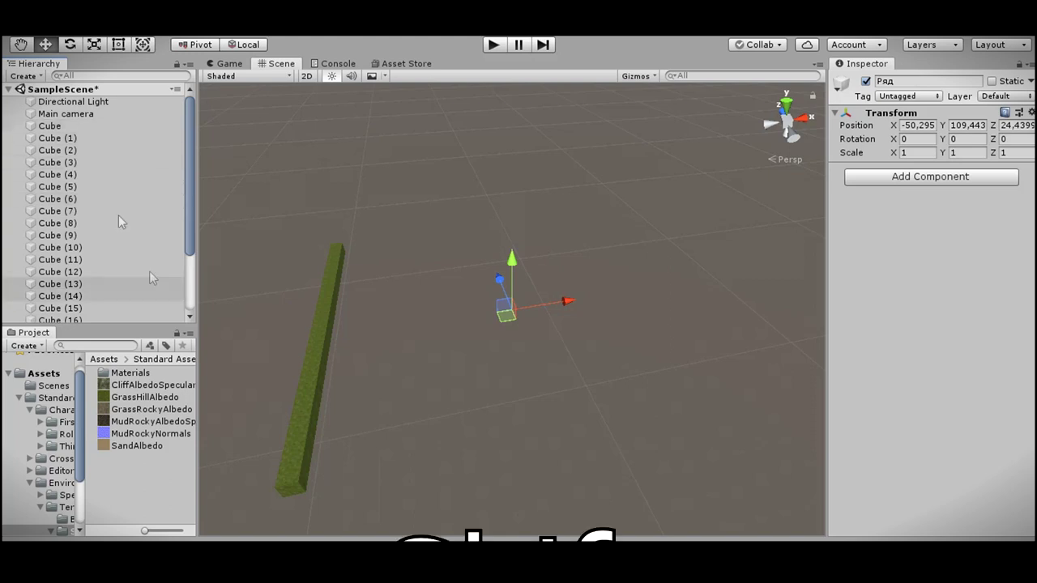
left_click(80, 125, "shift")
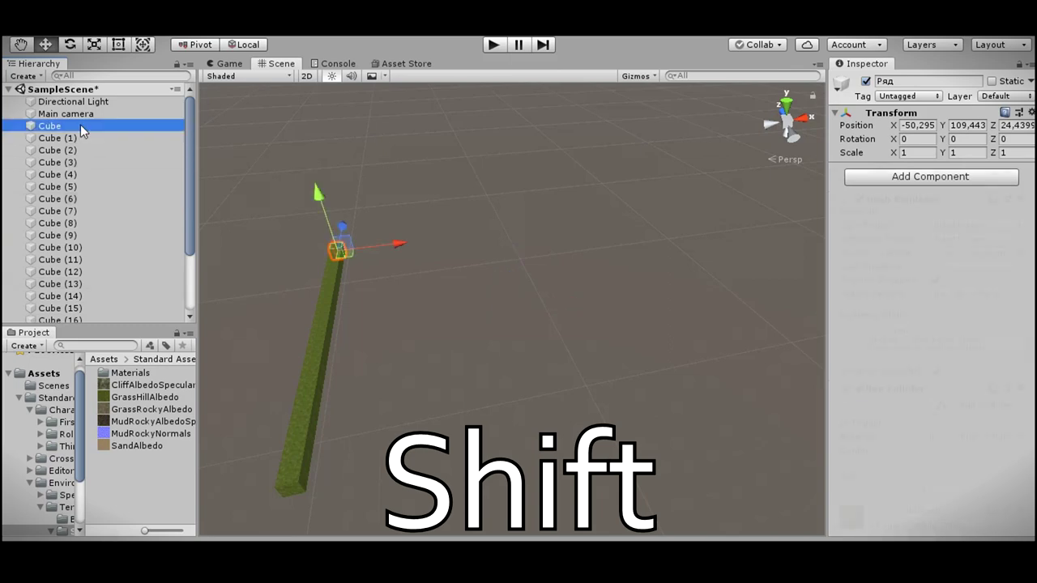
scroll(83, 138, "down", 3)
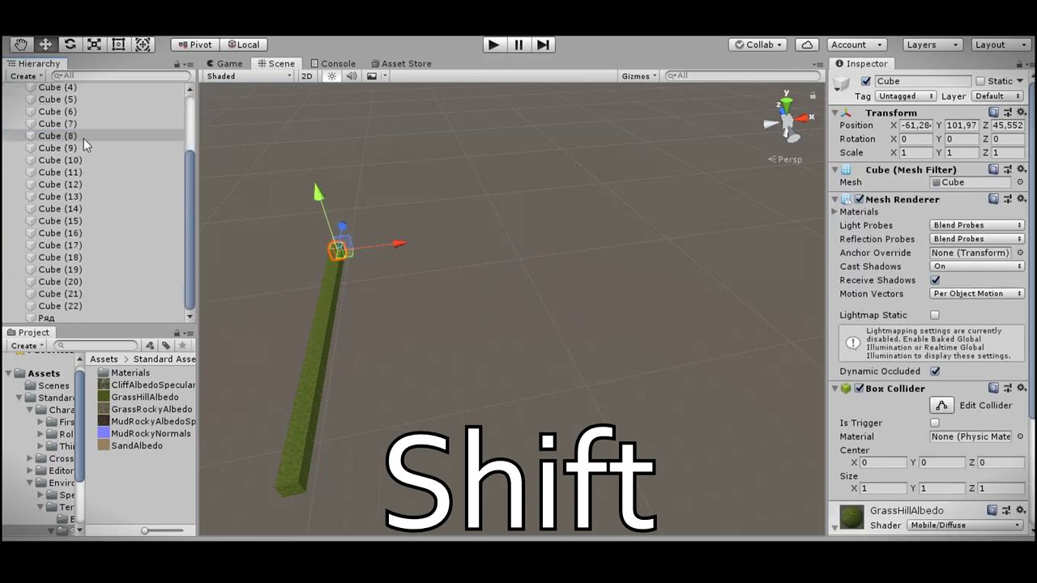
left_click(81, 306, "shift")
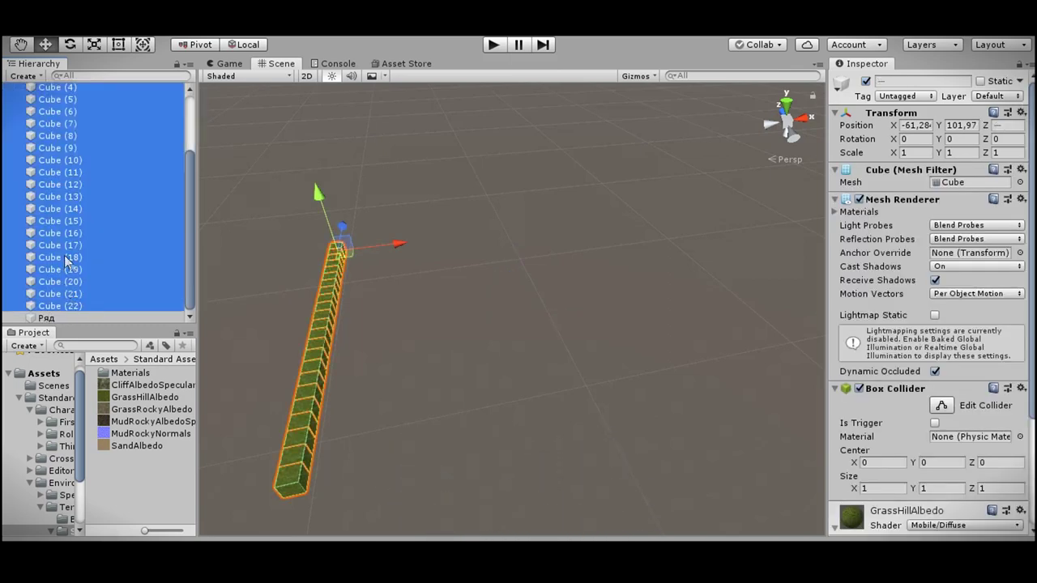
left_click_drag(64, 255, 67, 316)
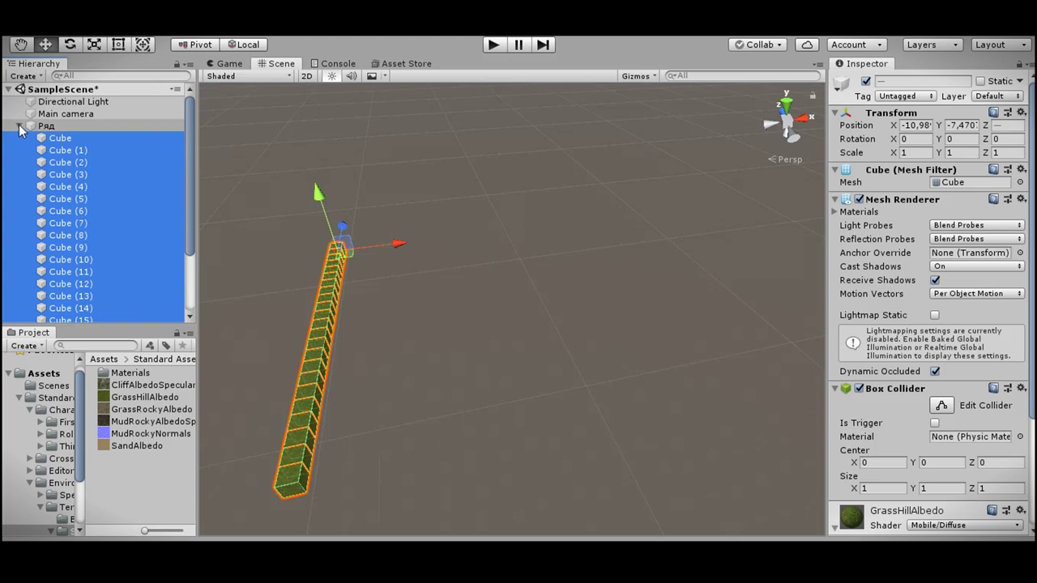
left_click(20, 127)
left_click(53, 124)
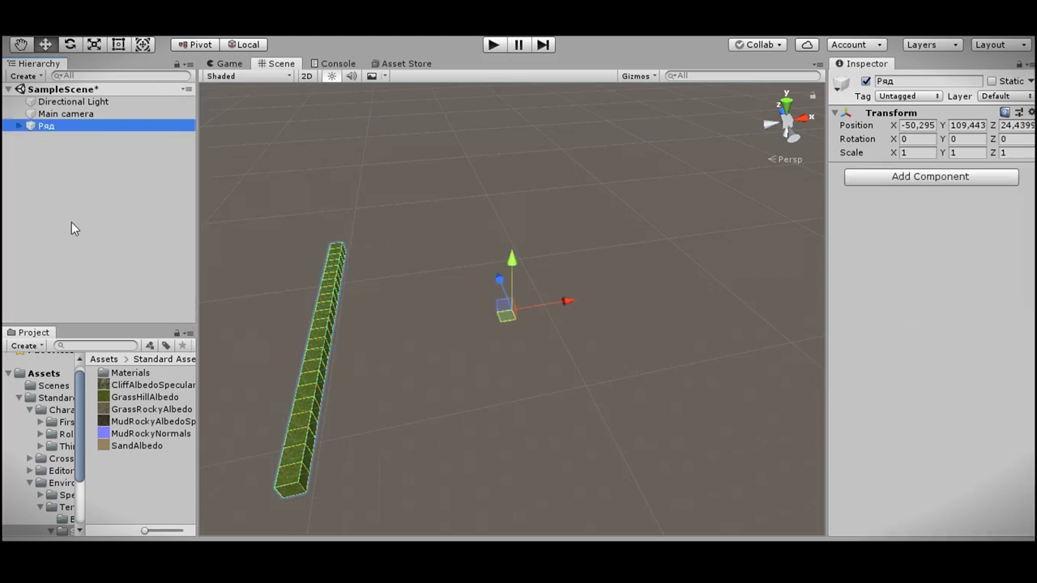
key("ctrl+d")
Offset the duplicated row along X and add an empty object named Террейн.
key("ctrl+d")
mouse_move(564, 301)
left_mouse_down()
mouse_move(585, 298)
mouse_move(601, 311)
mouse_move(667, 285)
mouse_move(710, 289)
mouse_move(836, 260)
mouse_move(634, 273)
mouse_move(783, 293)
left_mouse_up()
key("ctrl+d")
key("ctrl+d")
key("ctrl+d")
key("ctrl+d")
key("ctrl+d")
key("ctrl+d")
key("ctrl+d")
key("ctrl+d")
key("ctrl+d")
key("ctrl+d")
key("ctrl+d")
key("ctrl+d")
key("ctrl+d")
key("ctrl+d")
key("ctrl+d")
key("ctrl+d")
key("ctrl+d")
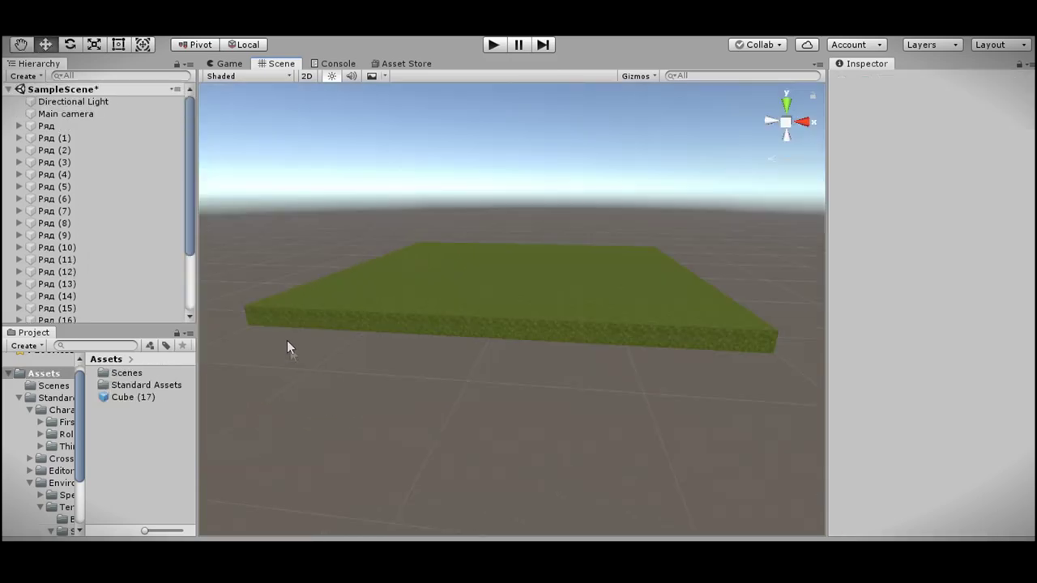
left_click(31, 77)
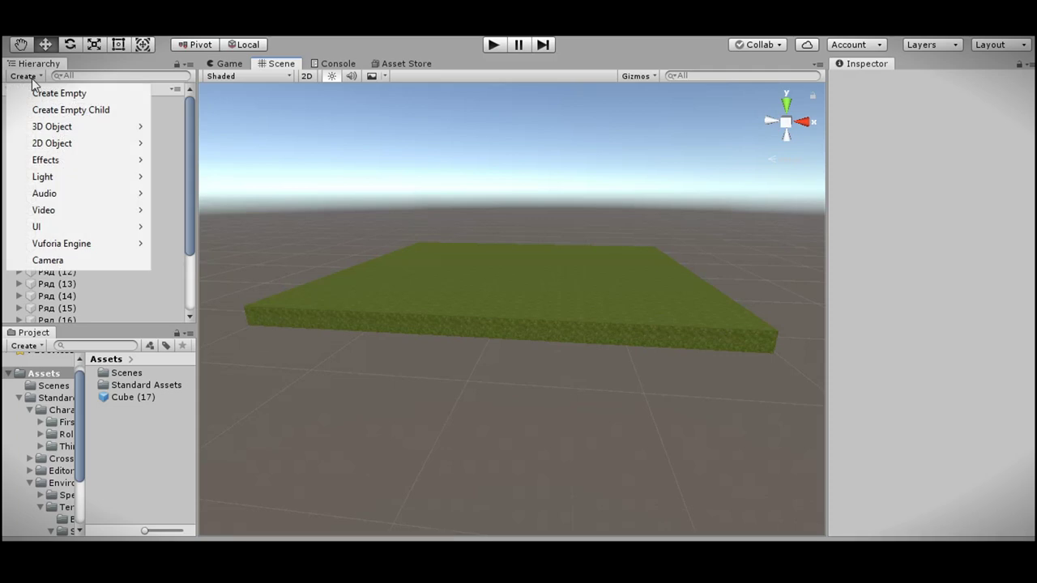
left_click(62, 96)
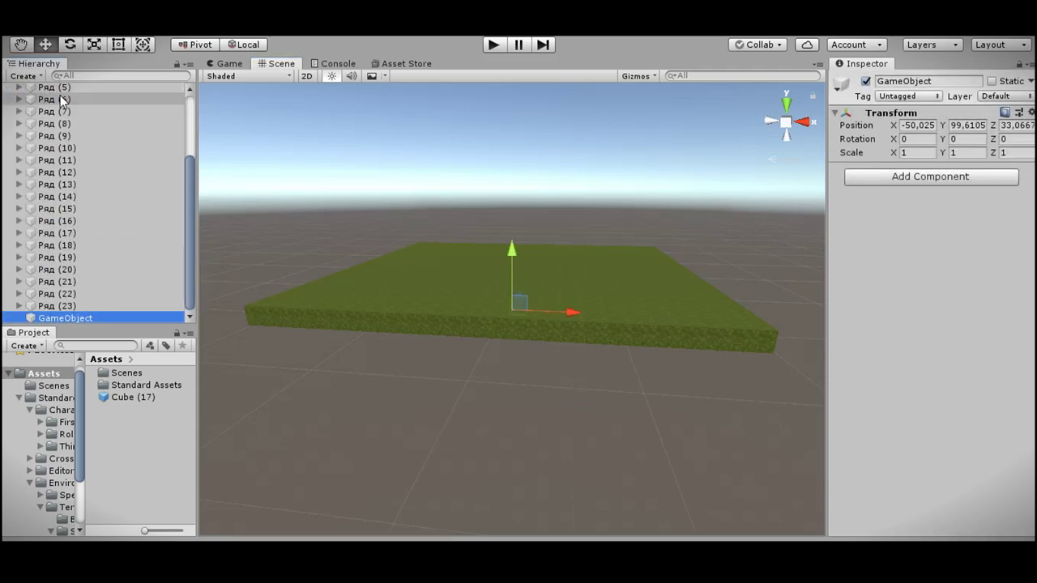
left_click(64, 320)
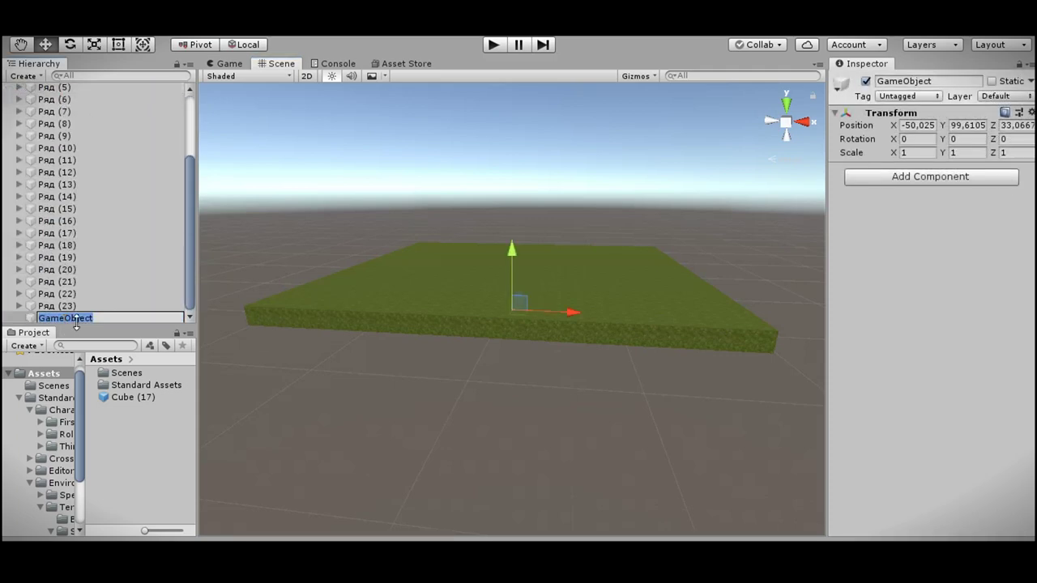
type("Te")
key("Return")
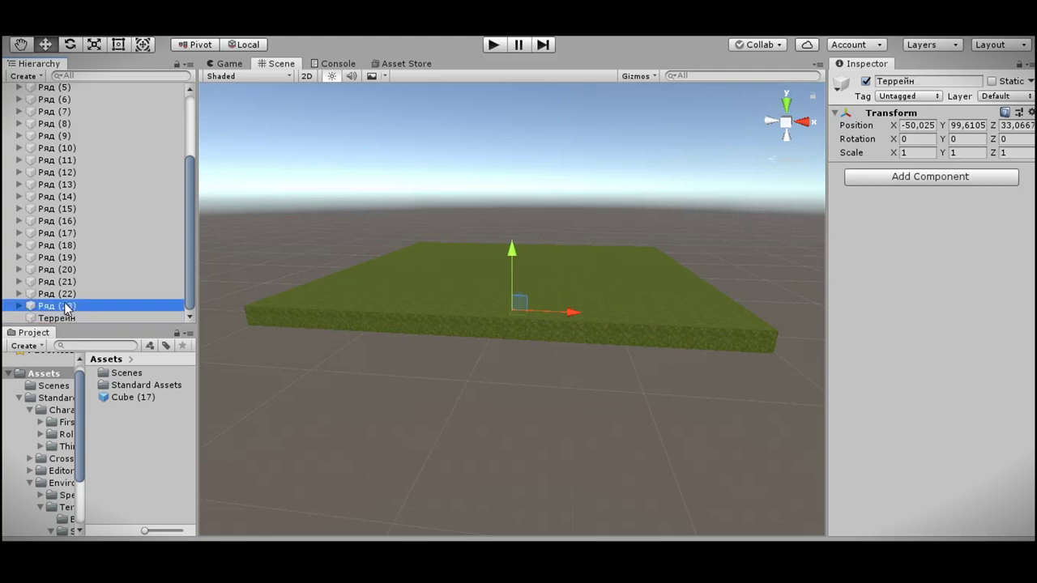
Parent all rows Ряд through Ряд (23) under Террейн and collapse it.
left_click(57, 306)
scroll(69, 200, "up", 5)
left_click(64, 130, "shift")
scroll(64, 162, "down", 3)
left_click_drag(56, 172, 45, 324)
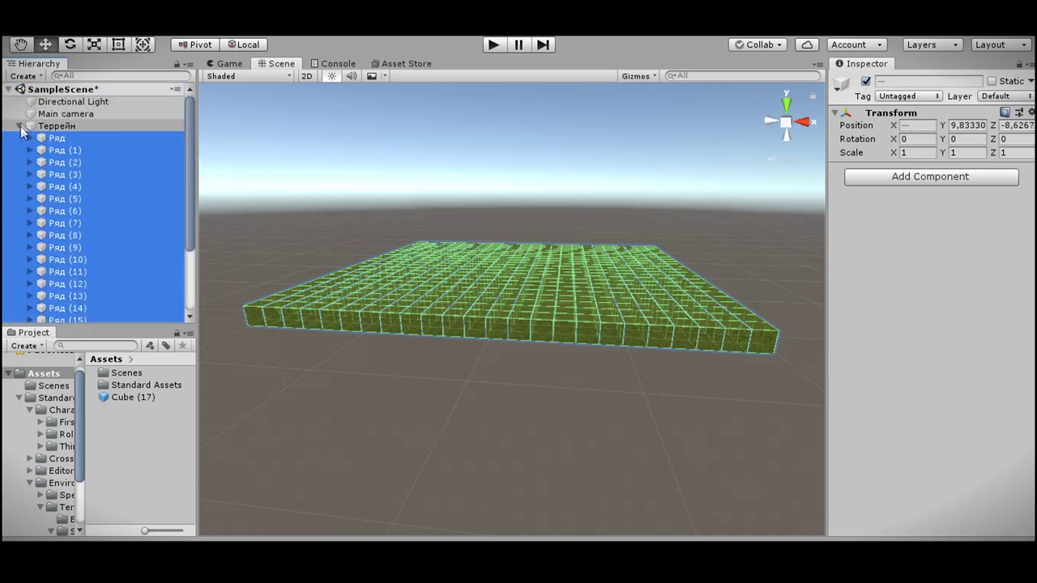
left_click(18, 126)
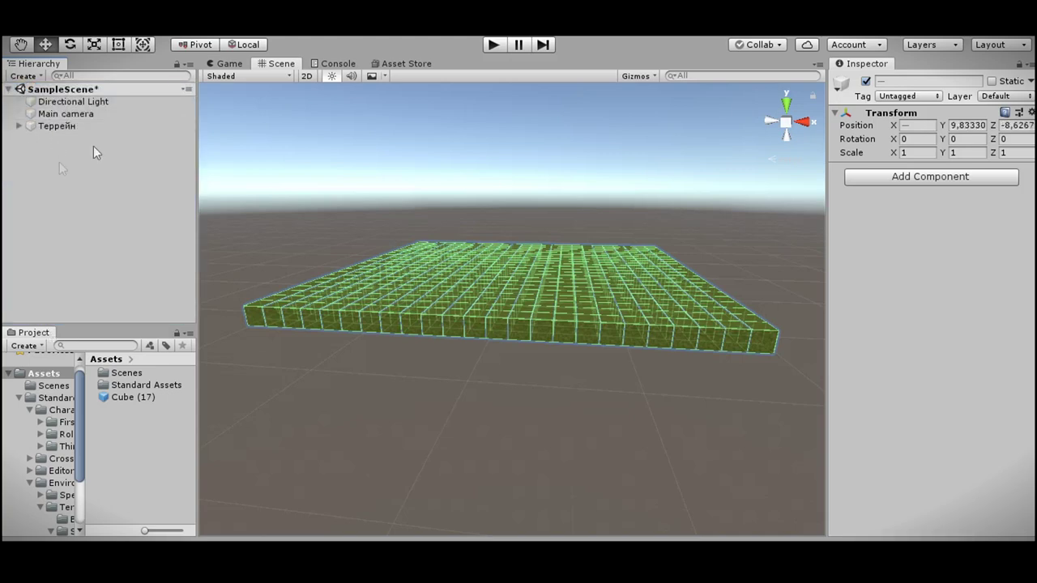
left_click(67, 193)
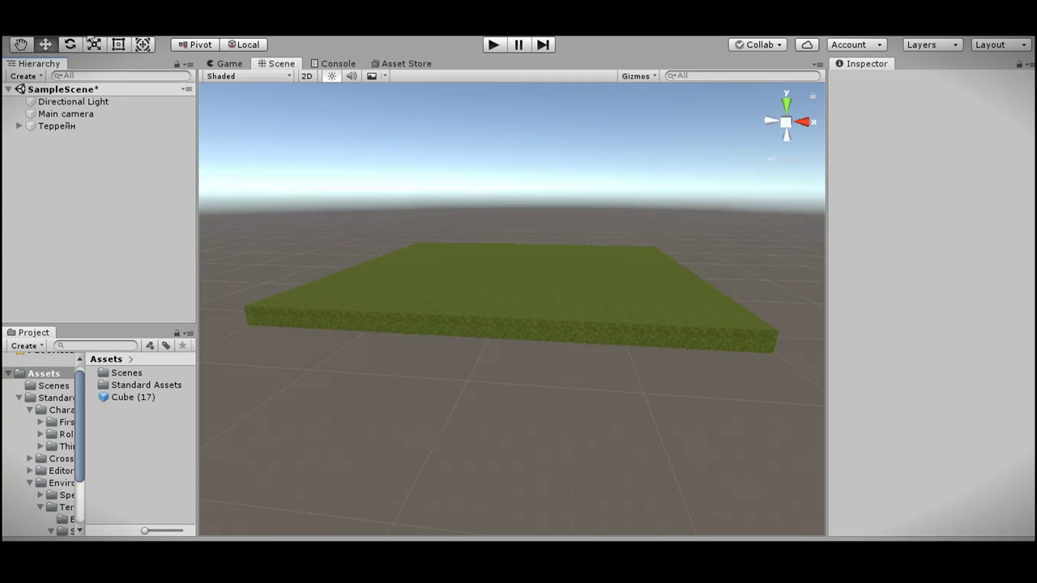
left_click(69, 39)
Import Characters.unitypackage from the Standard Assets folder as a custom package.
mouse_move(112, 209)
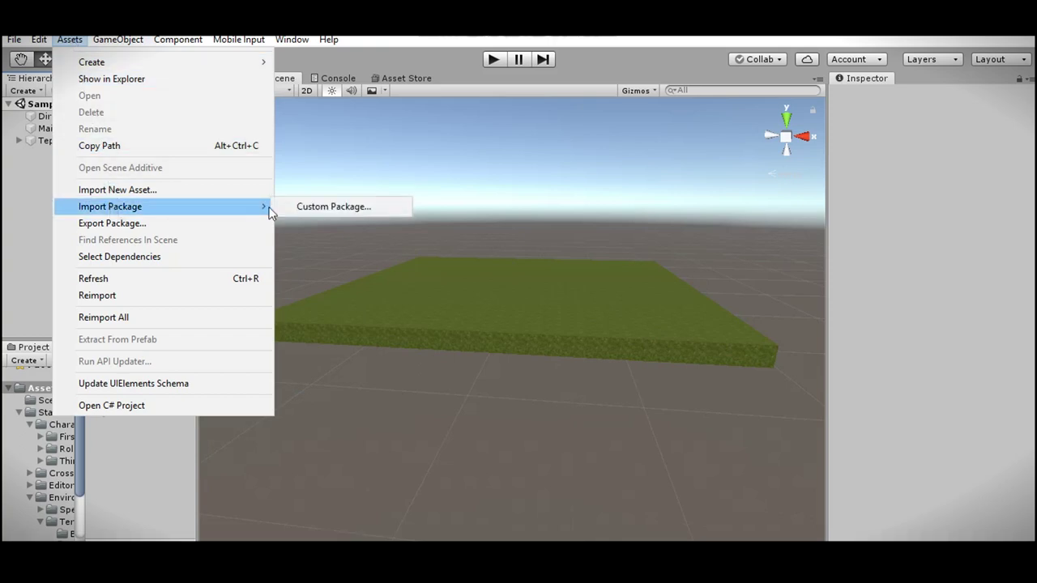
left_click(302, 208)
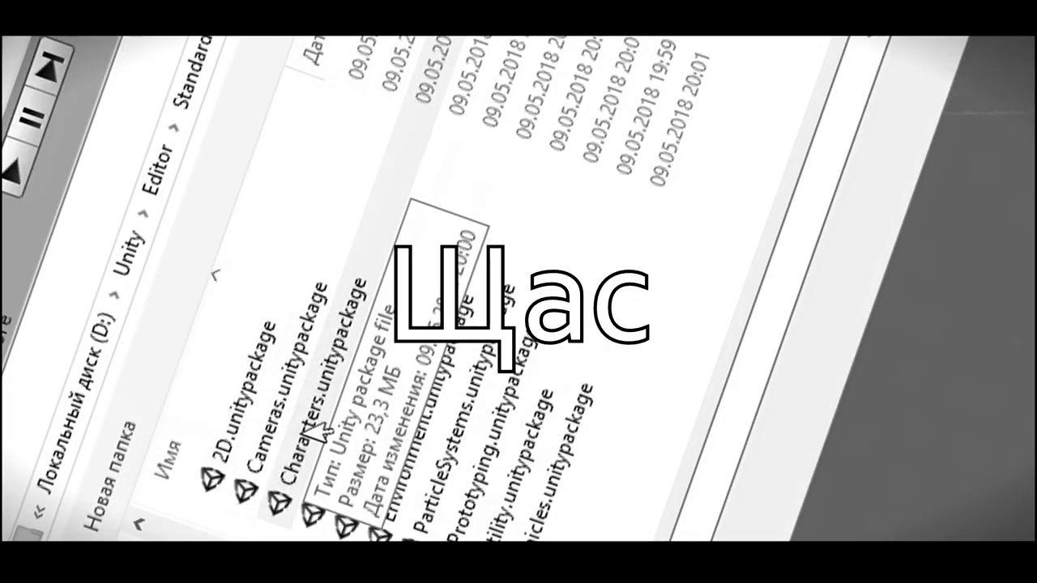
left_click(450, 222)
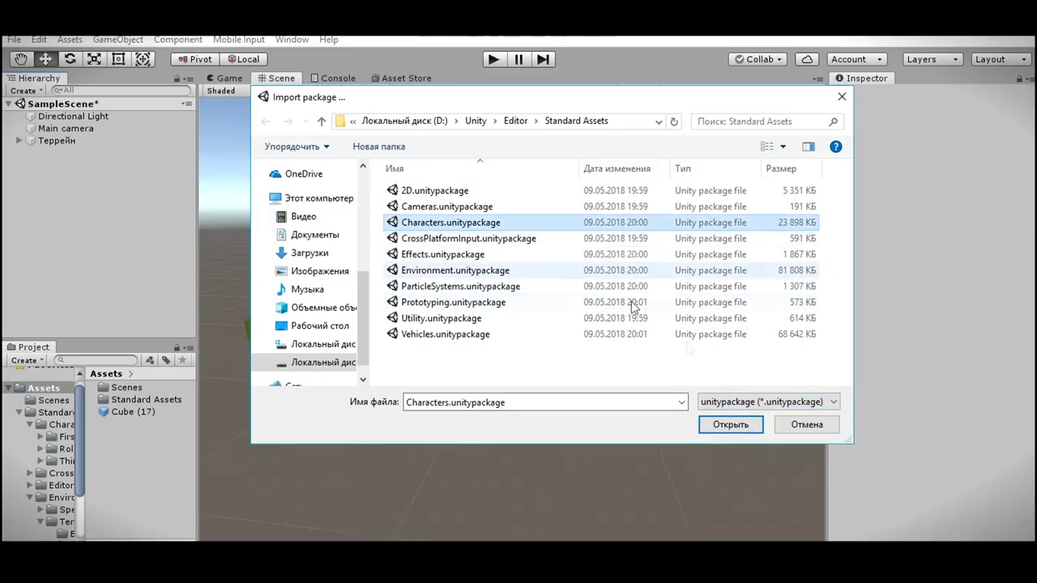
left_click(726, 427)
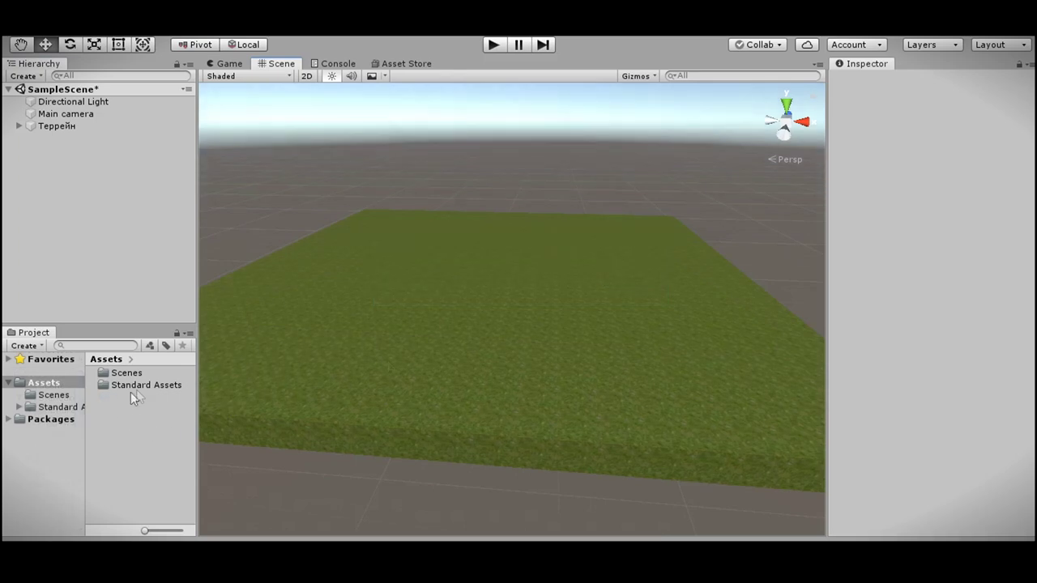
Place the FPSController prefab from FirstPersonCharacter/Prefabs slightly above the grass platform.
double_click(141, 386)
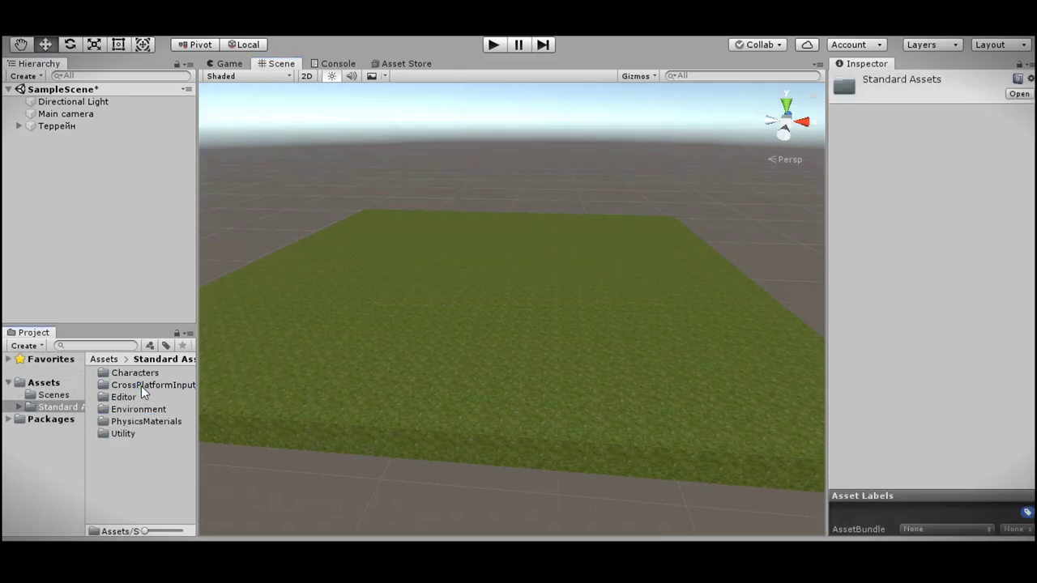
double_click(136, 373)
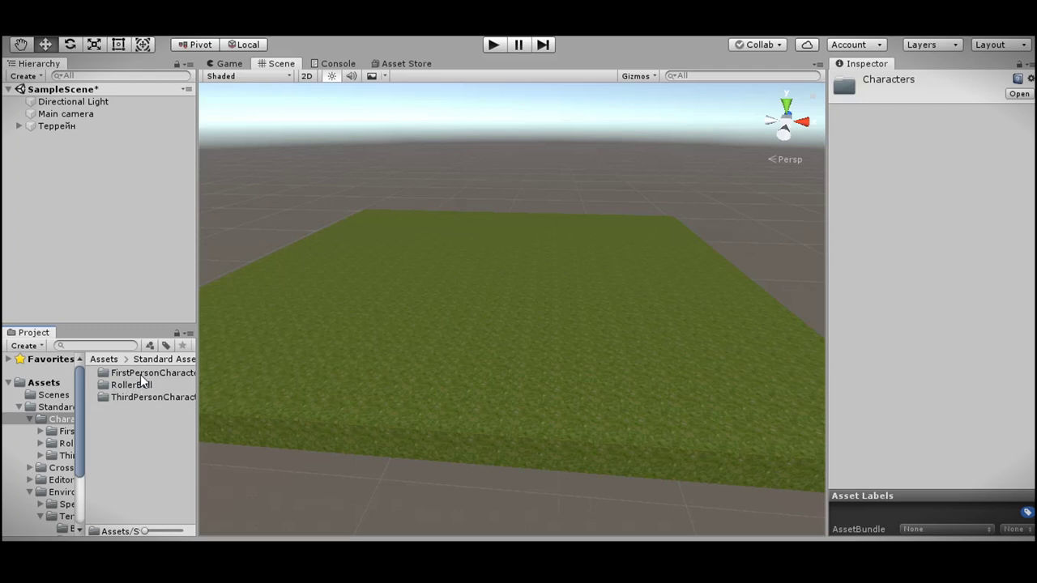
double_click(140, 374)
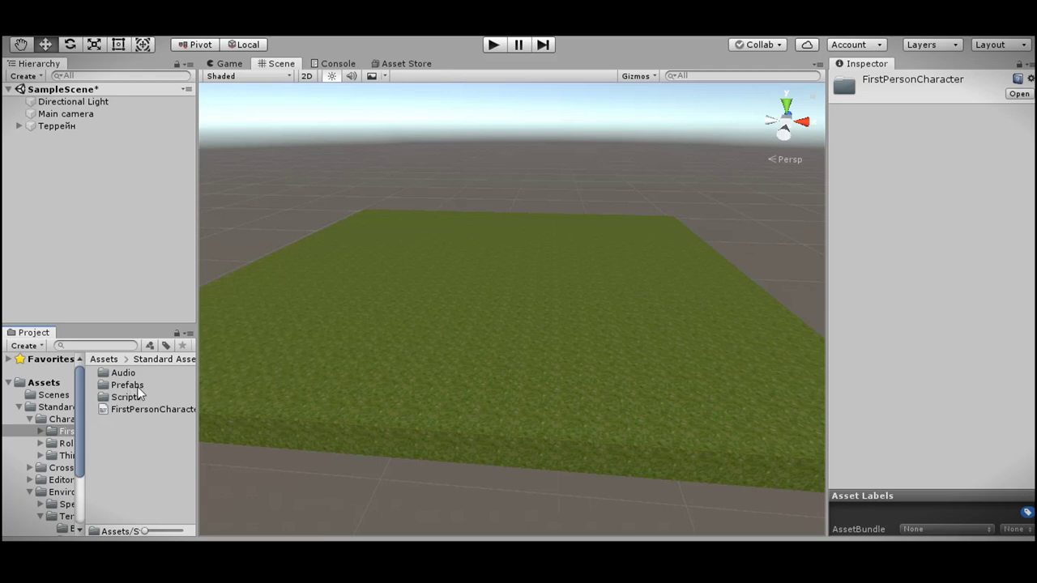
double_click(127, 384)
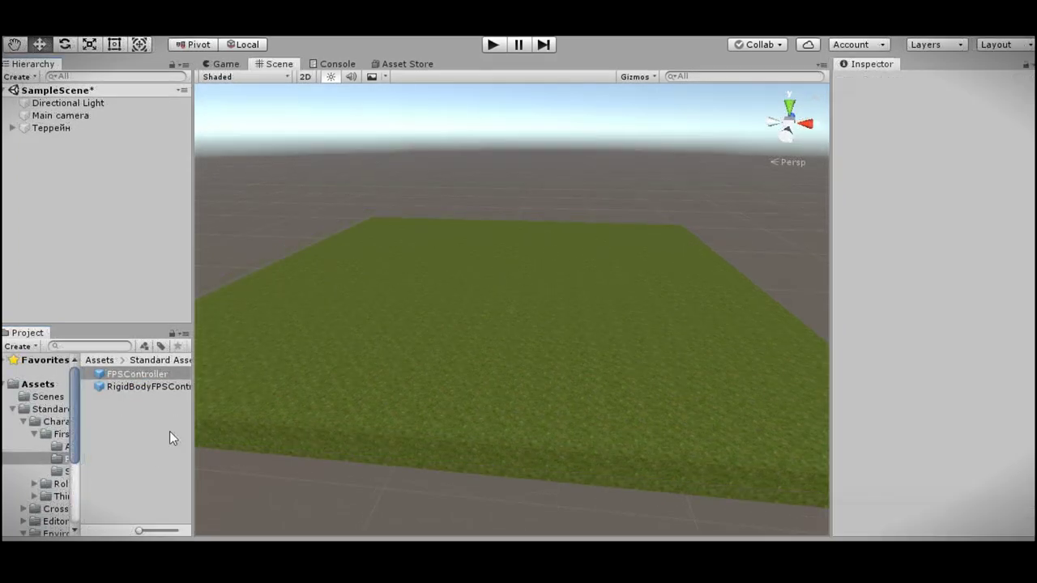
left_click(162, 437)
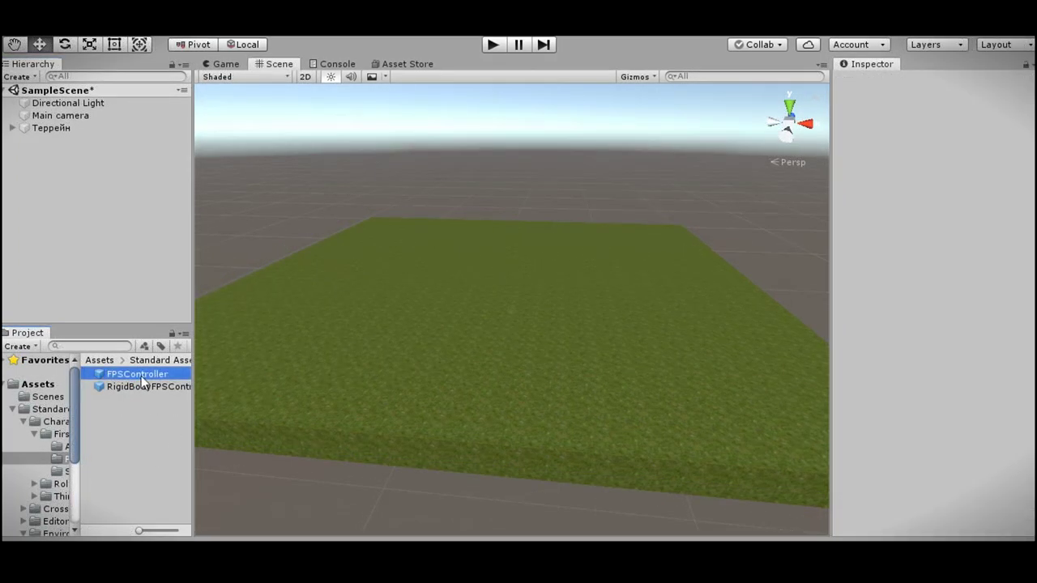
left_click_drag(198, 380, 467, 317)
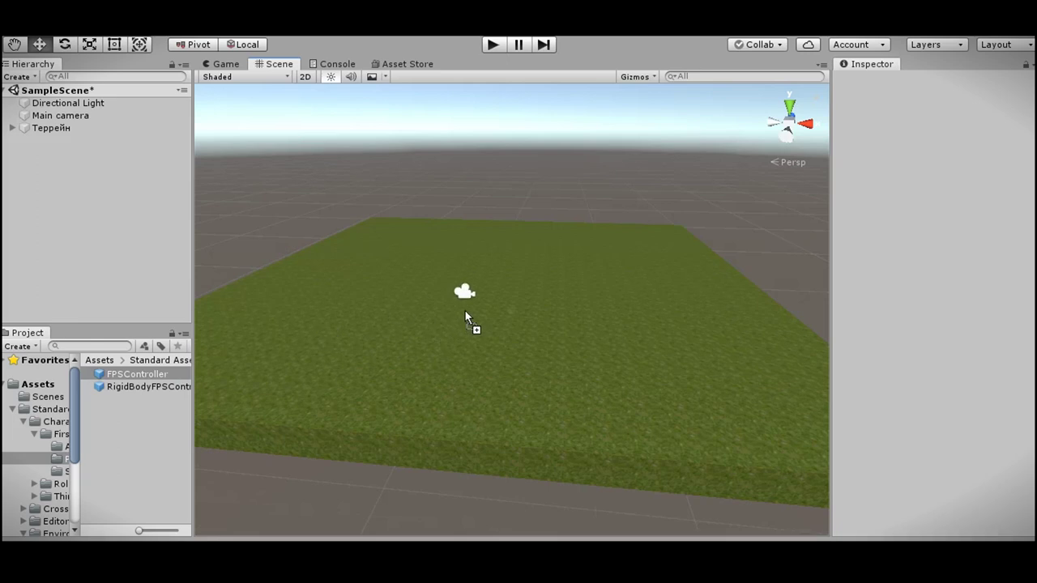
left_click_drag(465, 311, 465, 311)
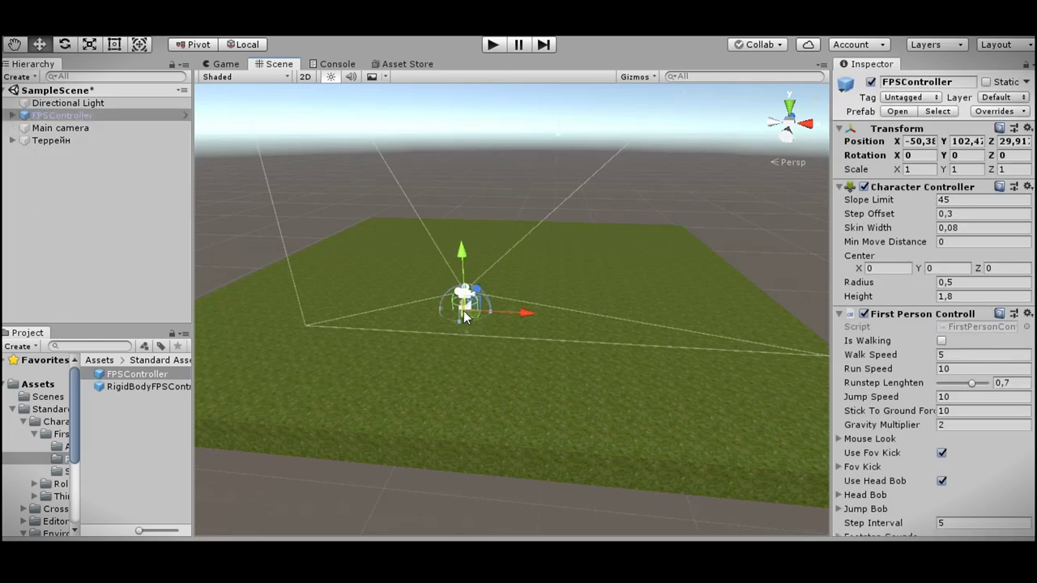
left_click_drag(460, 250, 462, 223)
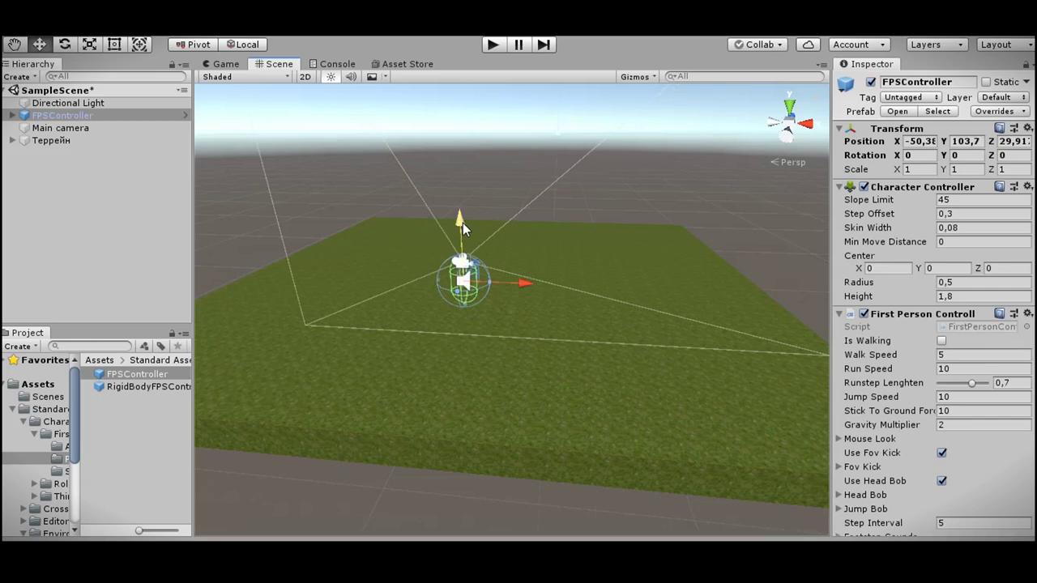
Delete the Main camera from the Hierarchy.
left_click(85, 130)
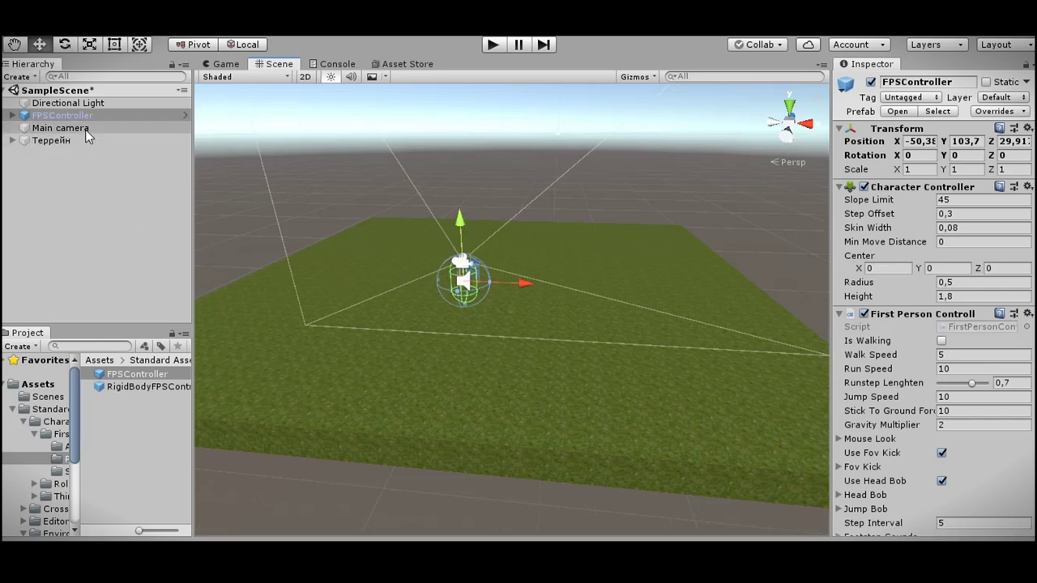
key("Delete")
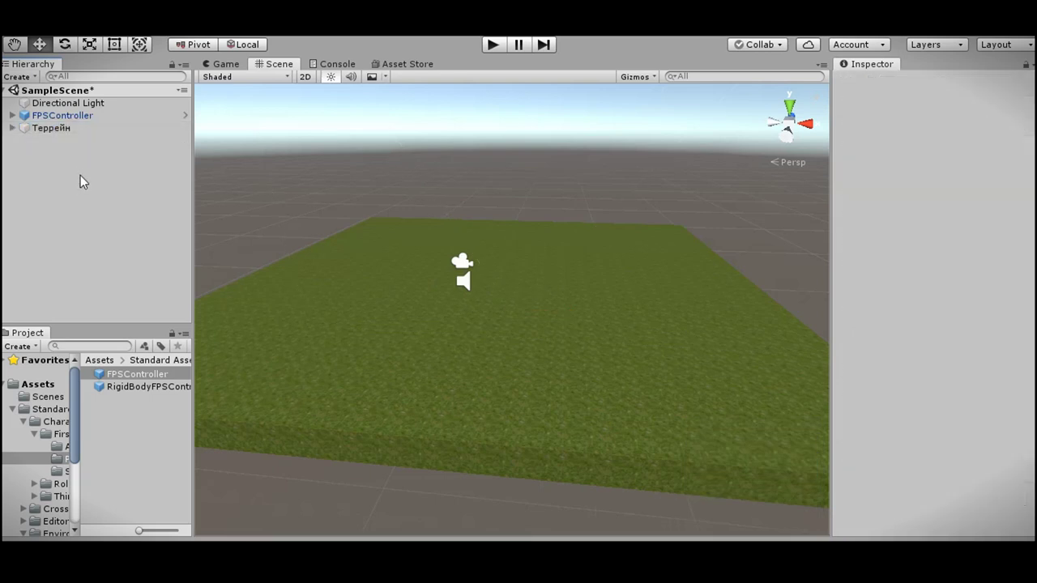
left_click(492, 44)
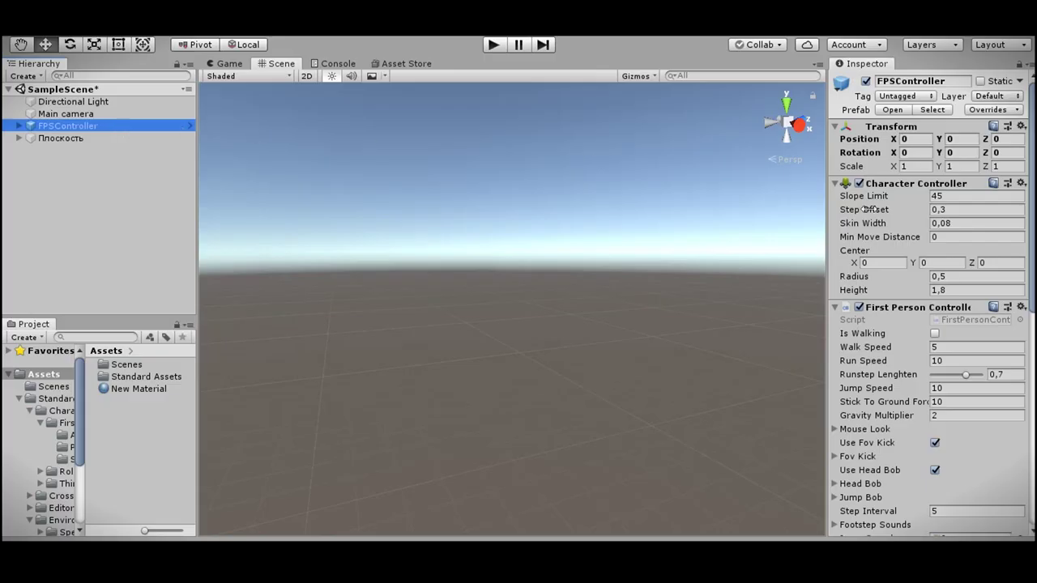
Create a new script named Building, attach it to FPSController, and open it for editing.
scroll(927, 302, "down", 5)
scroll(926, 302, "down", 5)
scroll(927, 301, "down", 2)
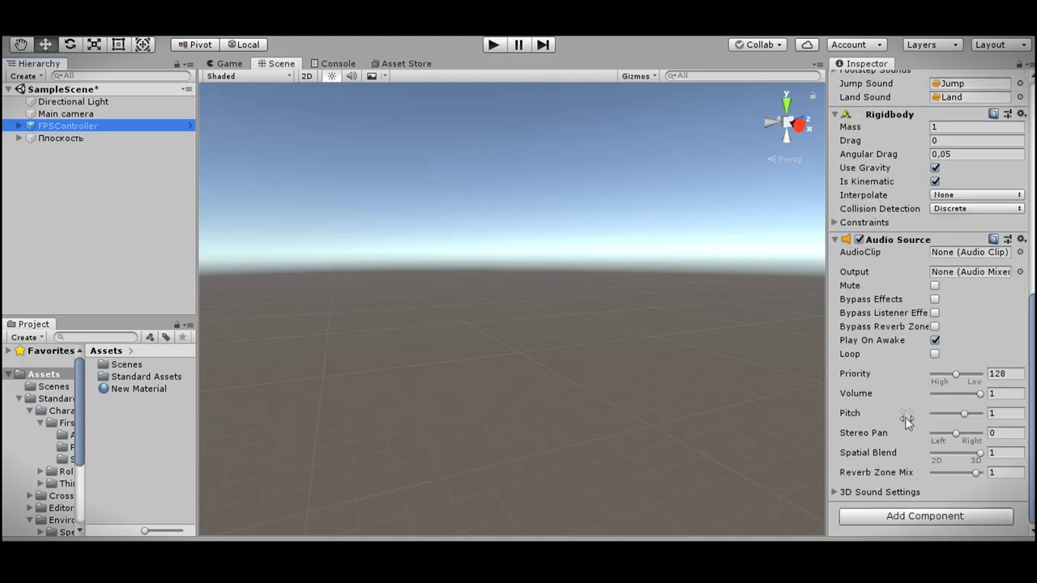
left_click(910, 520)
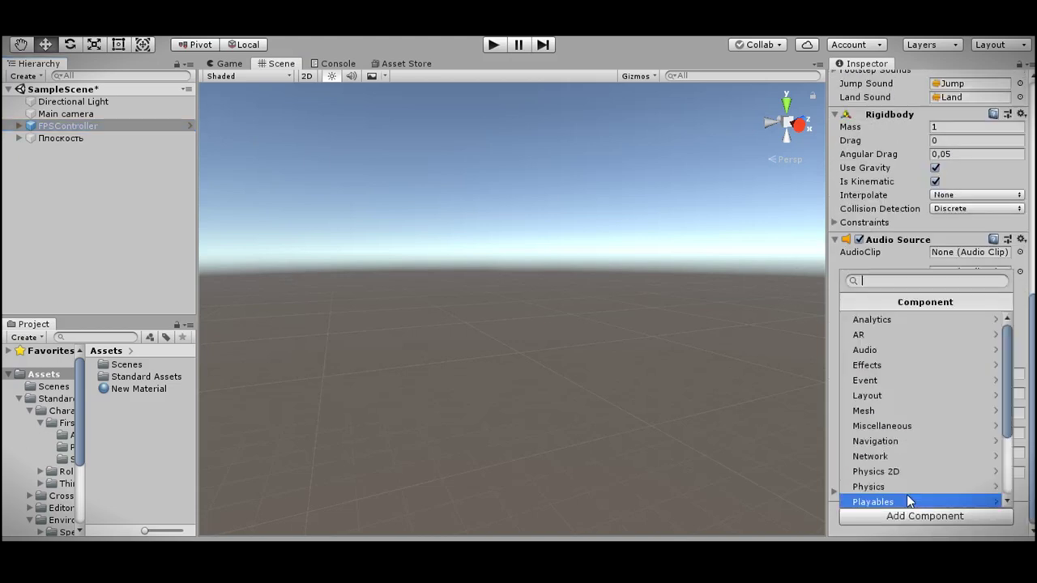
type("Building")
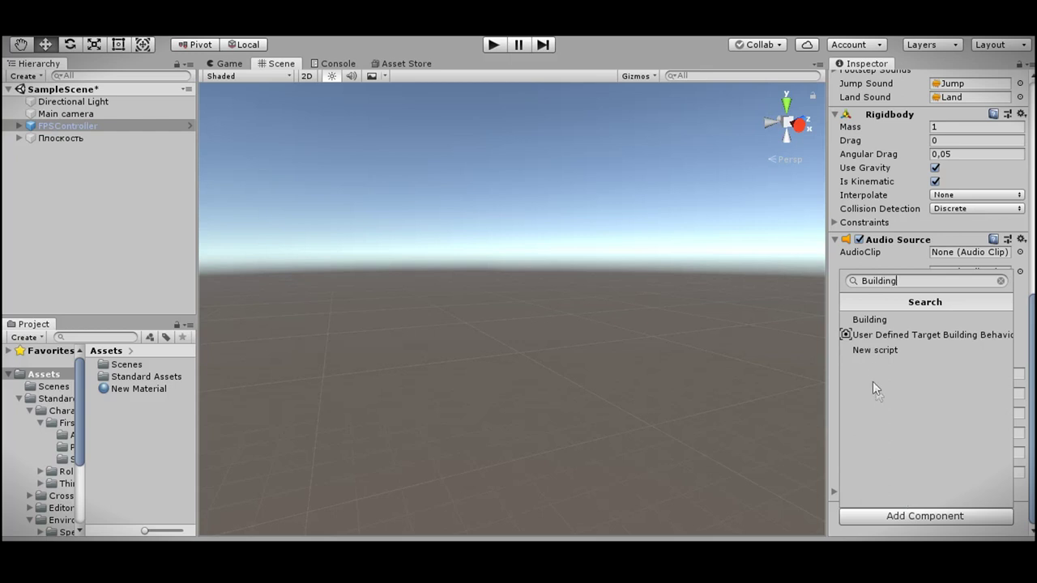
left_click(871, 353)
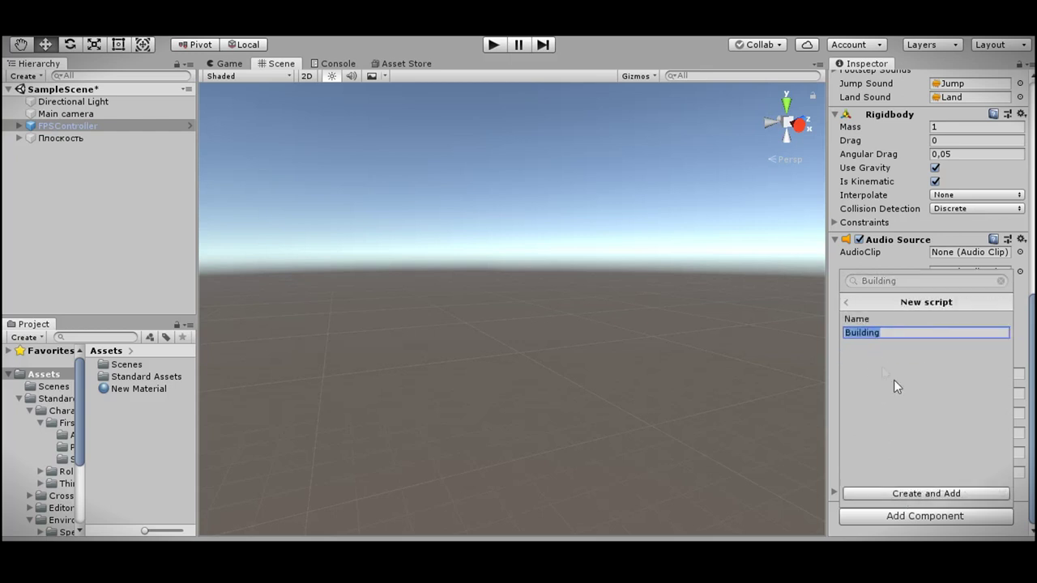
left_click(944, 494)
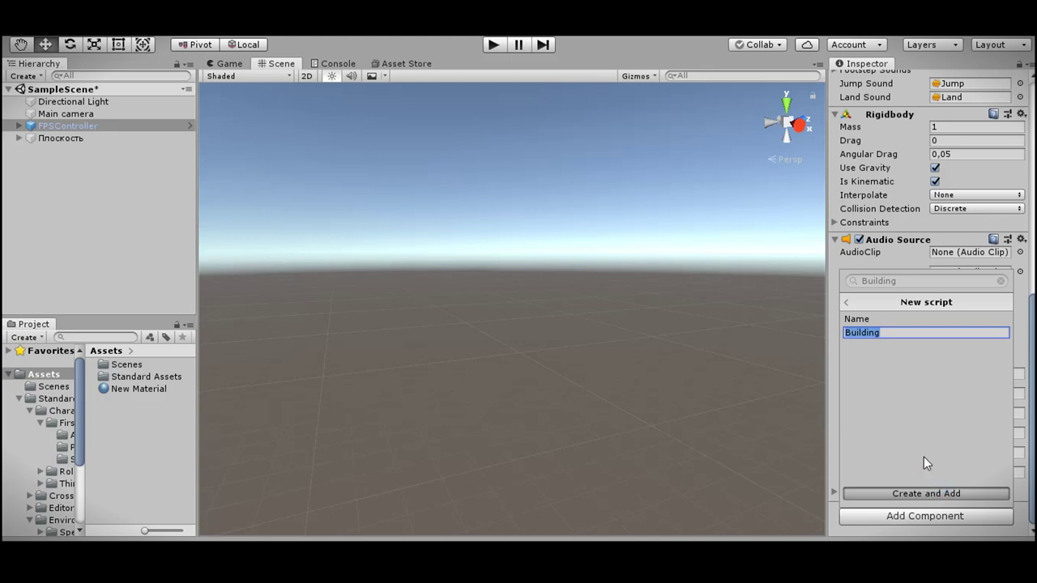
left_click(1022, 480)
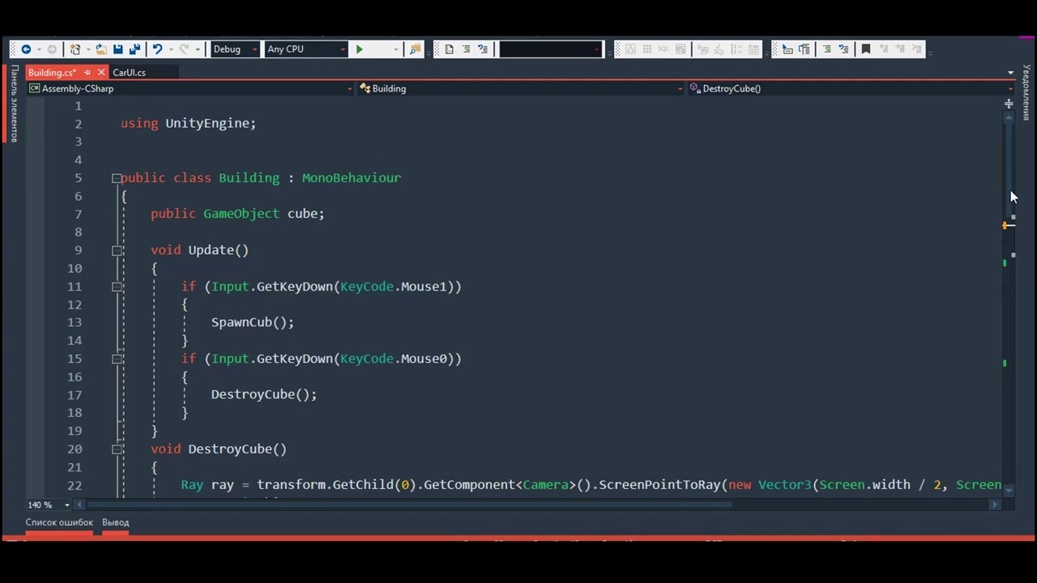
Add an opening brace { on a new line after DestroyCube's Physics.Raycast if-line.
left_click_drag(1012, 196, 1014, 208)
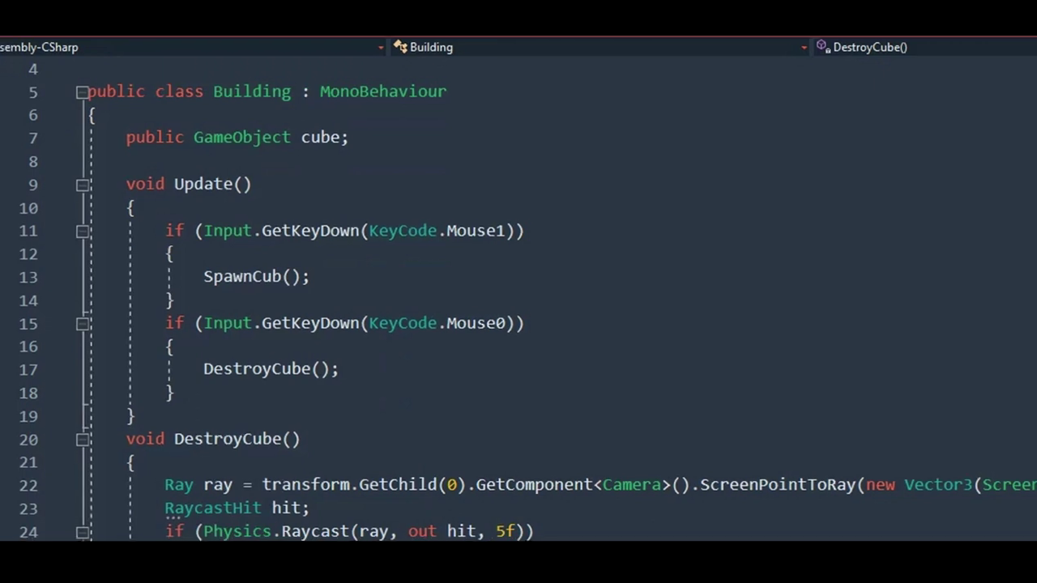
key("Return")
type("{")
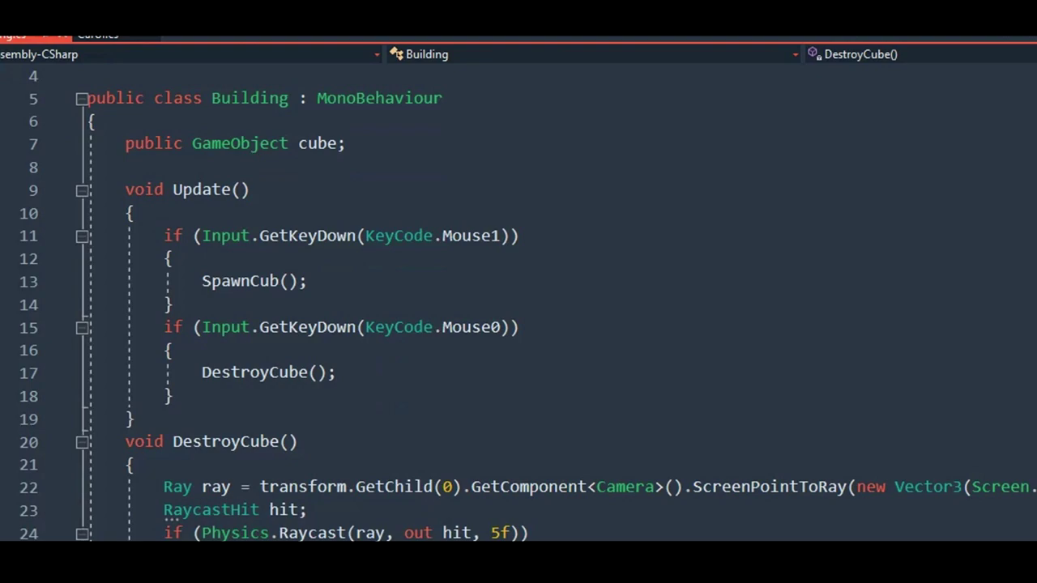
scroll(1025, 242, "down", 3)
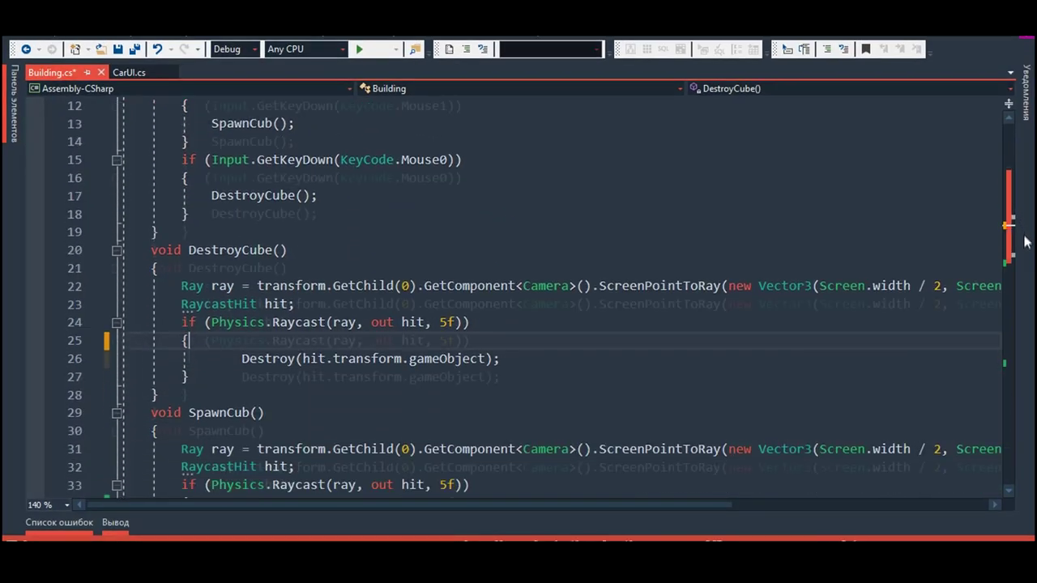
mouse_move(675, 504)
left_mouse_down()
mouse_move(795, 525)
mouse_move(656, 505)
left_mouse_up()
scroll(1009, 283, "down", 3)
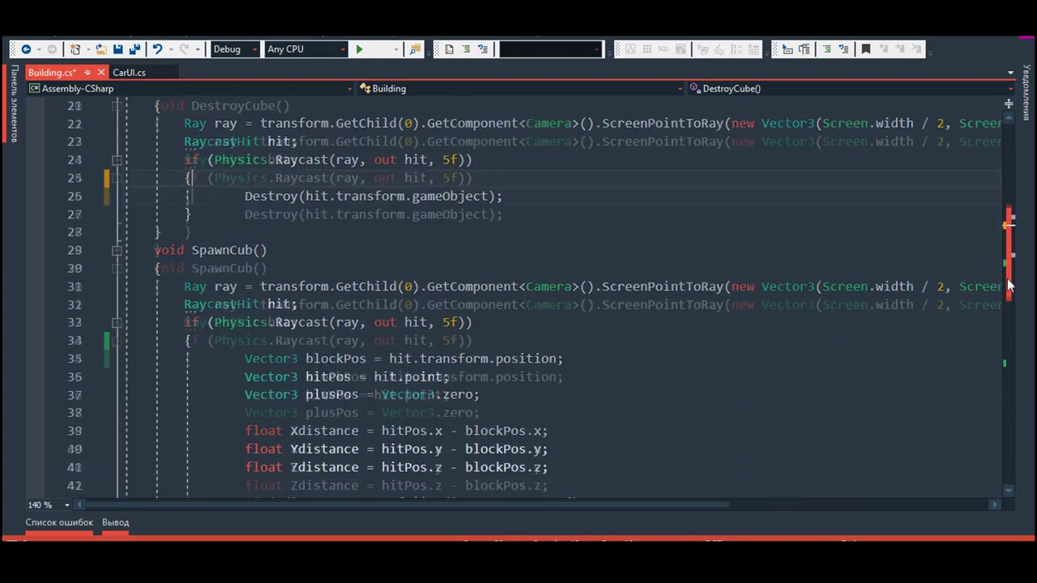
scroll(1009, 283, "down", 3)
left_click_drag(471, 501, 579, 528)
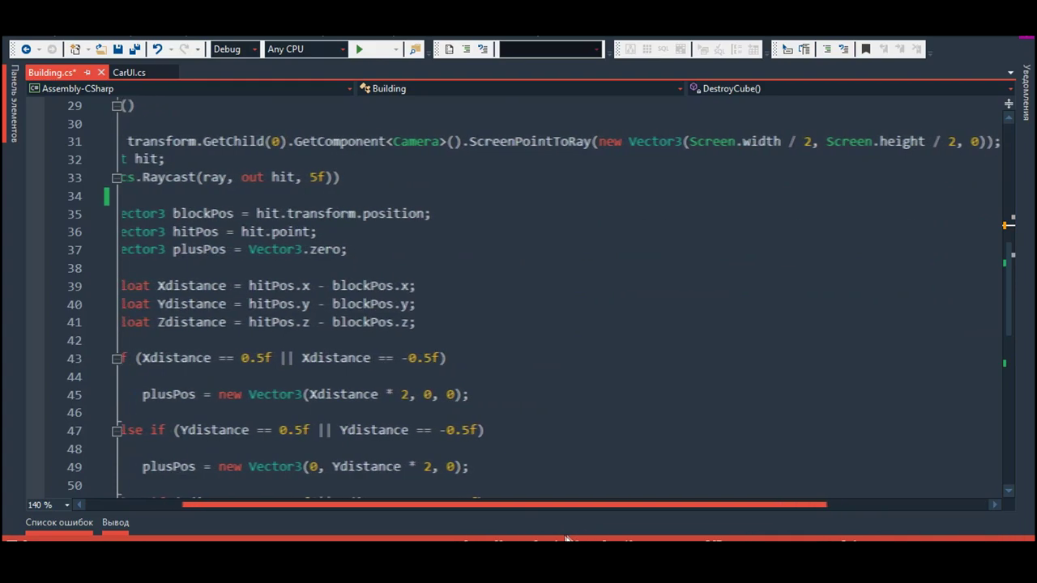
Review the SpawnCub cube-placement code in Building.cs, highlighting lines along the way.
left_click_drag(579, 528, 490, 526)
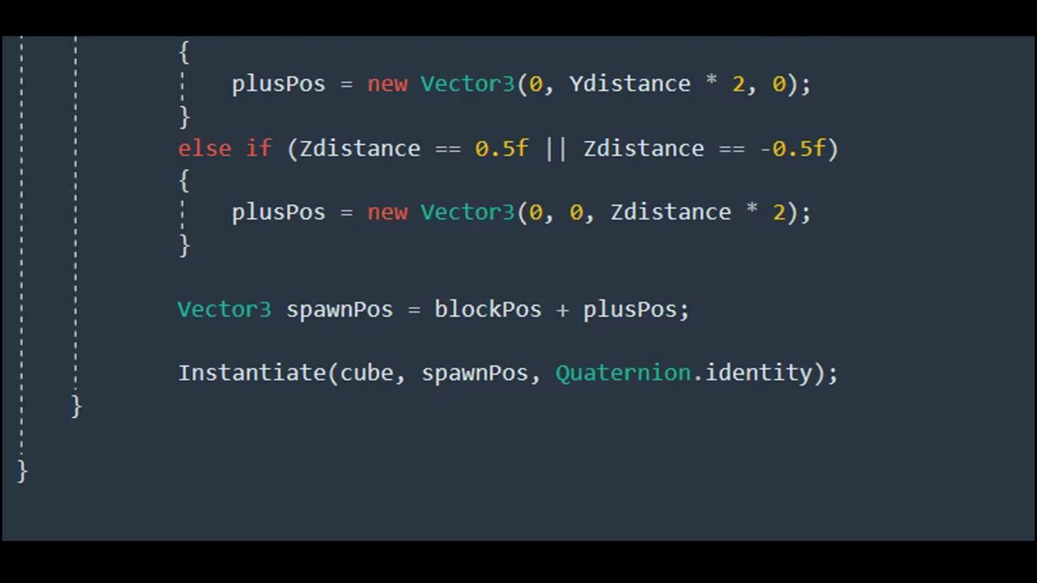
left_click_drag(686, 506, 791, 520)
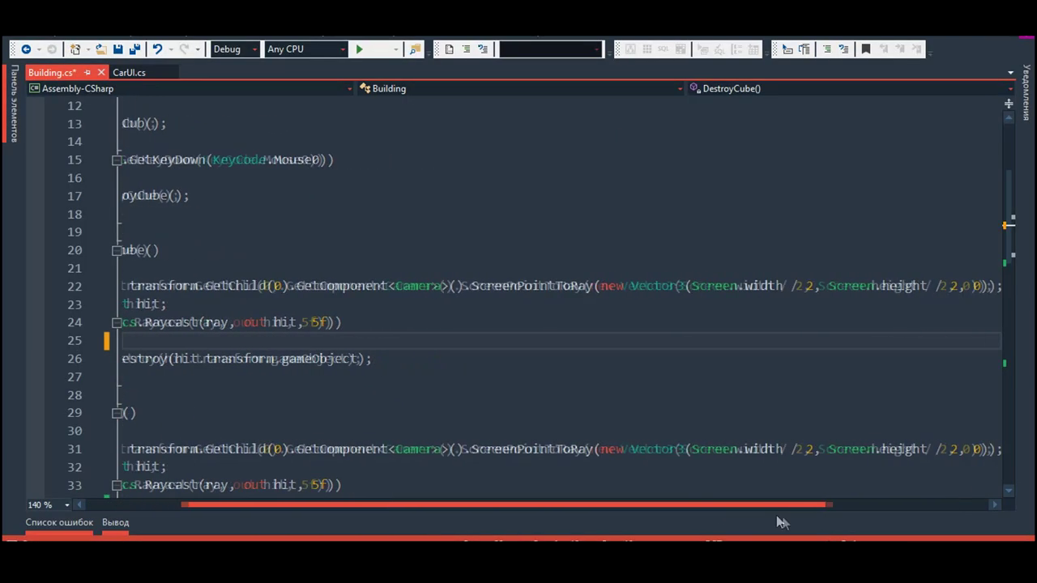
left_click_drag(790, 520, 697, 522)
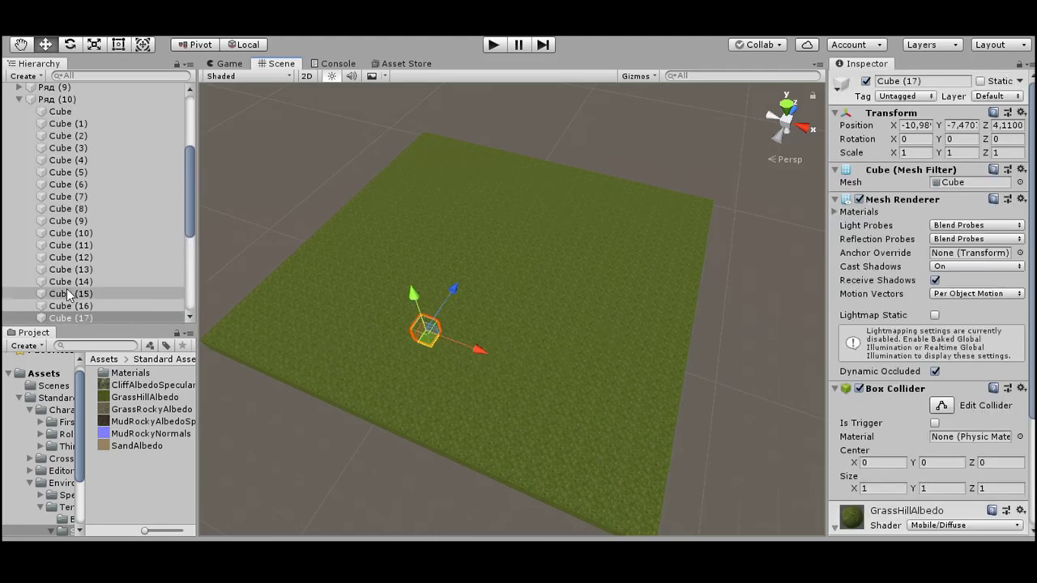
Save the grass block Cube (17) as a prefab in the Assets folder.
left_click(49, 374)
left_click(77, 319)
left_click_drag(77, 323, 128, 422)
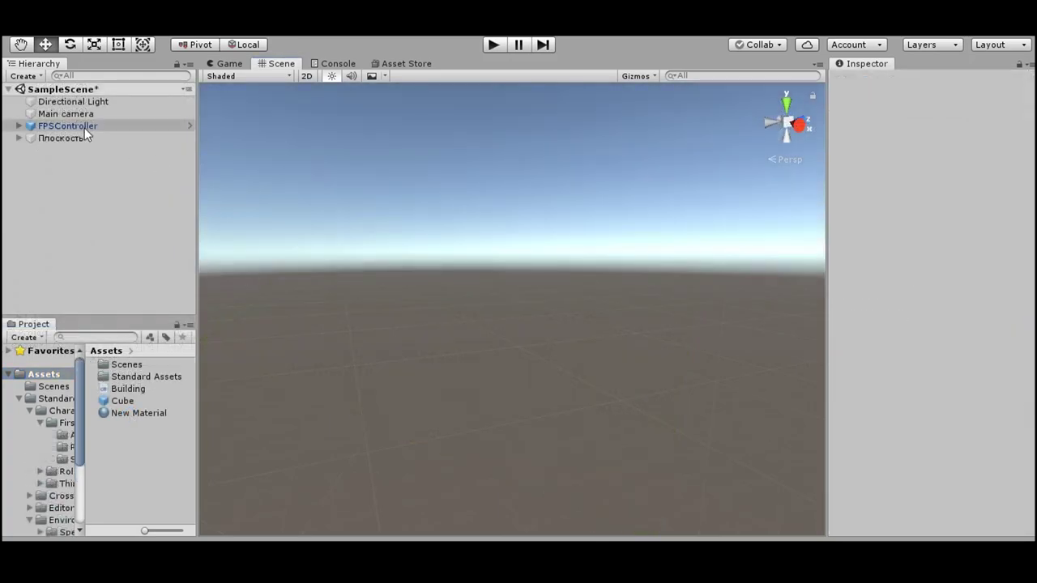
Assign the Cube prefab to the Cube field of FPSController's Building script.
left_click(84, 127)
scroll(892, 381, "down", 5)
scroll(892, 381, "down", 5)
left_click_drag(133, 403, 947, 492)
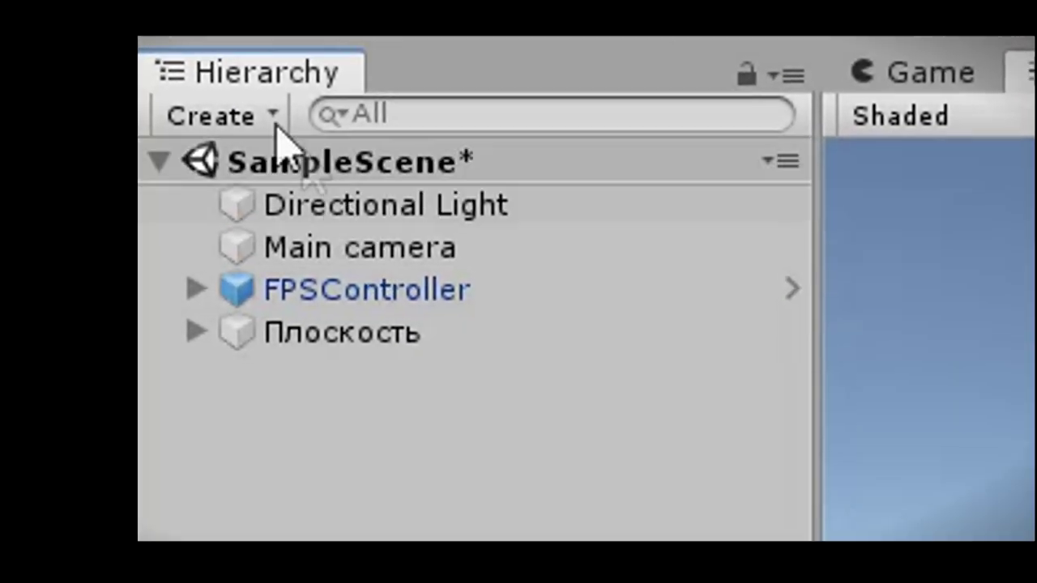
Add a UI Text element to the scene.
left_click(276, 128)
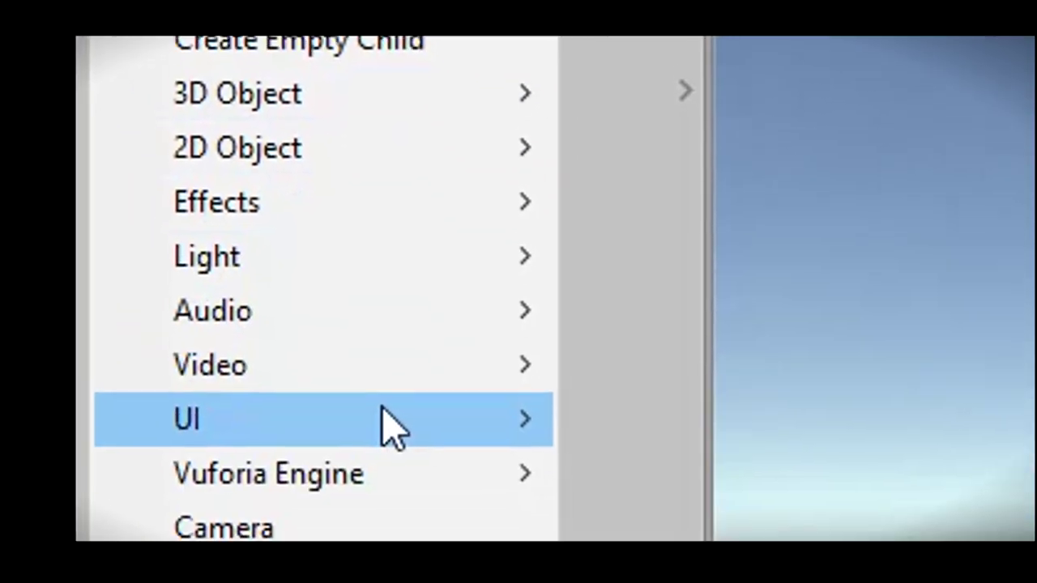
mouse_move(386, 413)
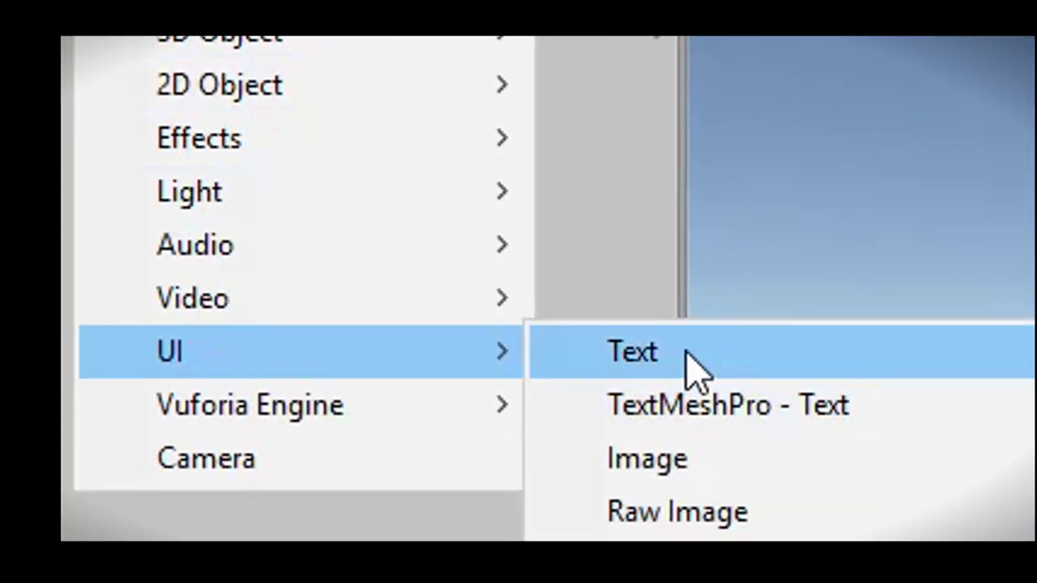
left_click(659, 361)
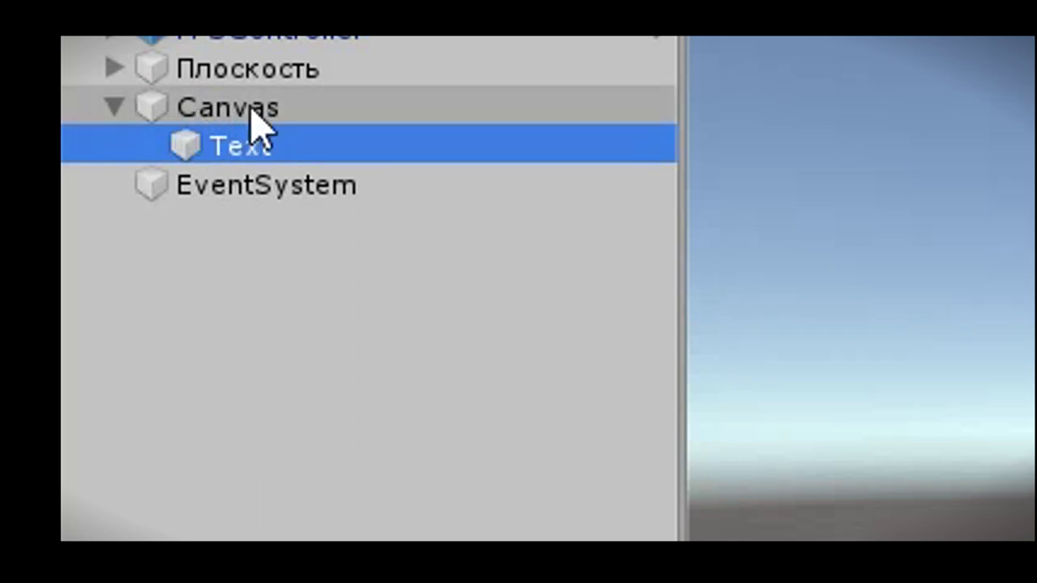
Make the text a '+' crosshair at size 27, centred horizontally and vertically.
left_click_drag(198, 117, 199, 138)
type("27")
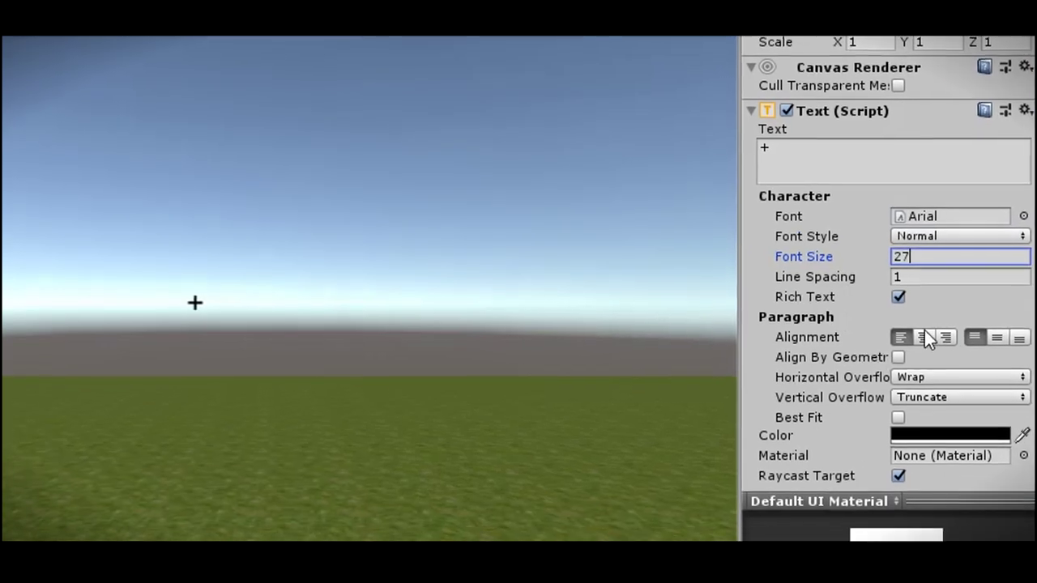
left_click(924, 338)
left_click(997, 335)
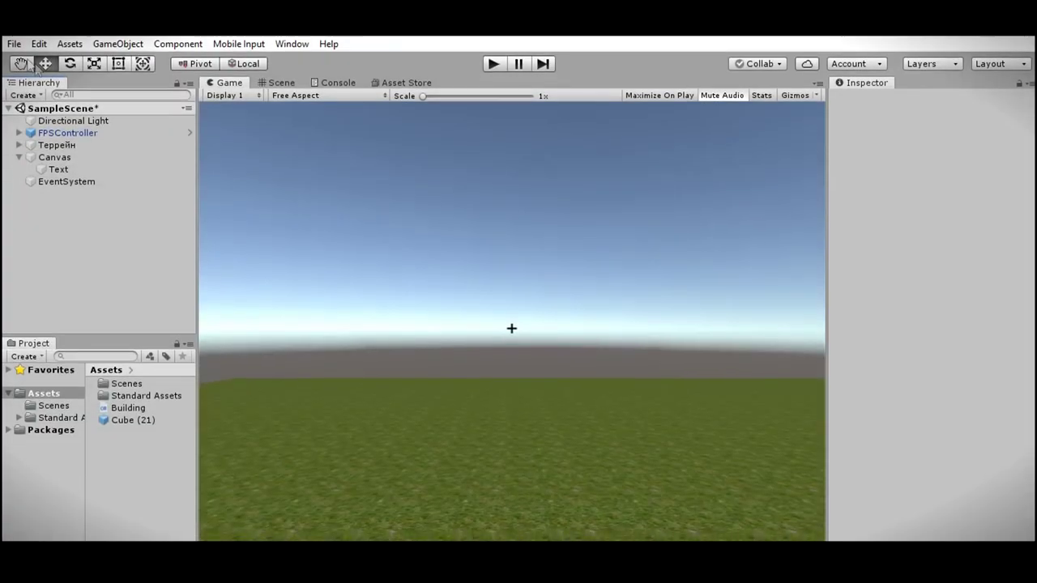
Add SampleScene to the Build Settings and start the Windows standalone build.
left_click(13, 43)
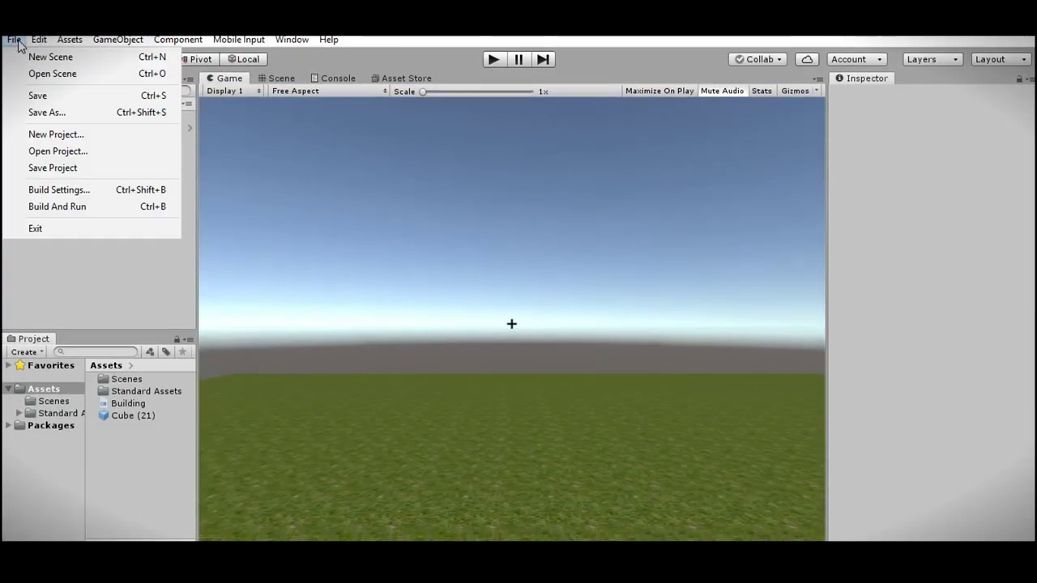
left_click(50, 178)
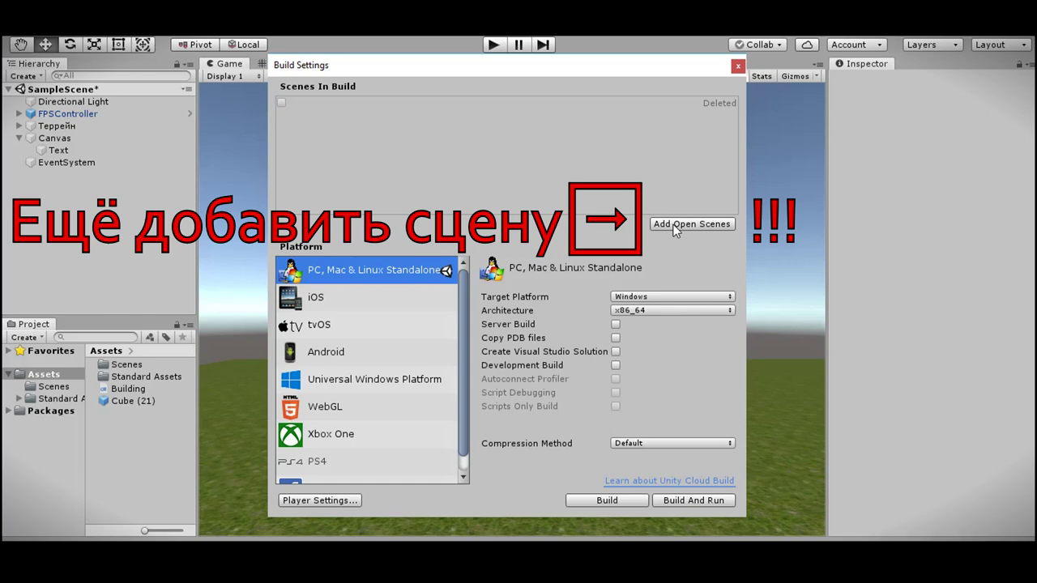
left_click(676, 231)
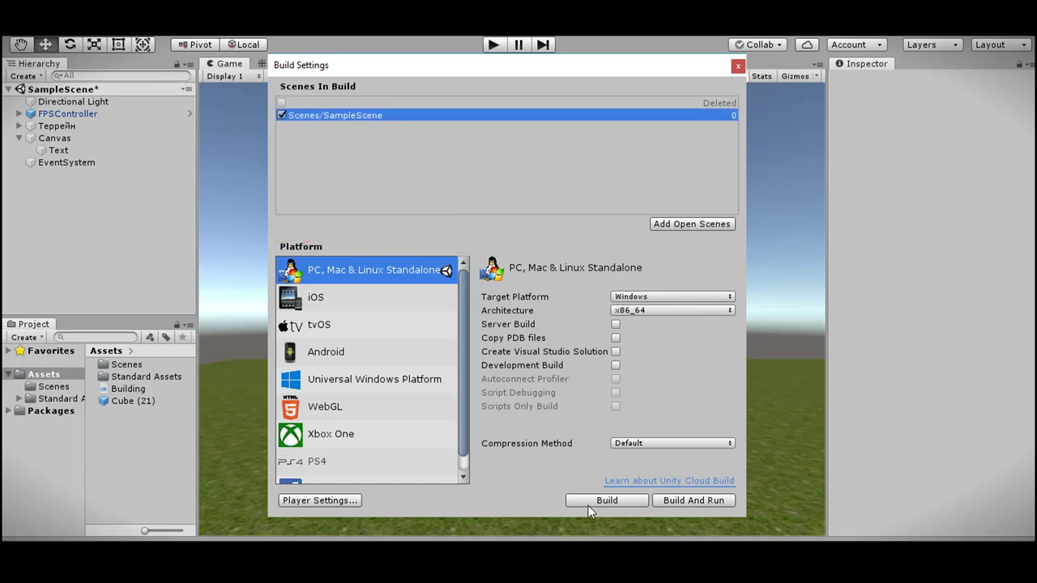
left_click(588, 503)
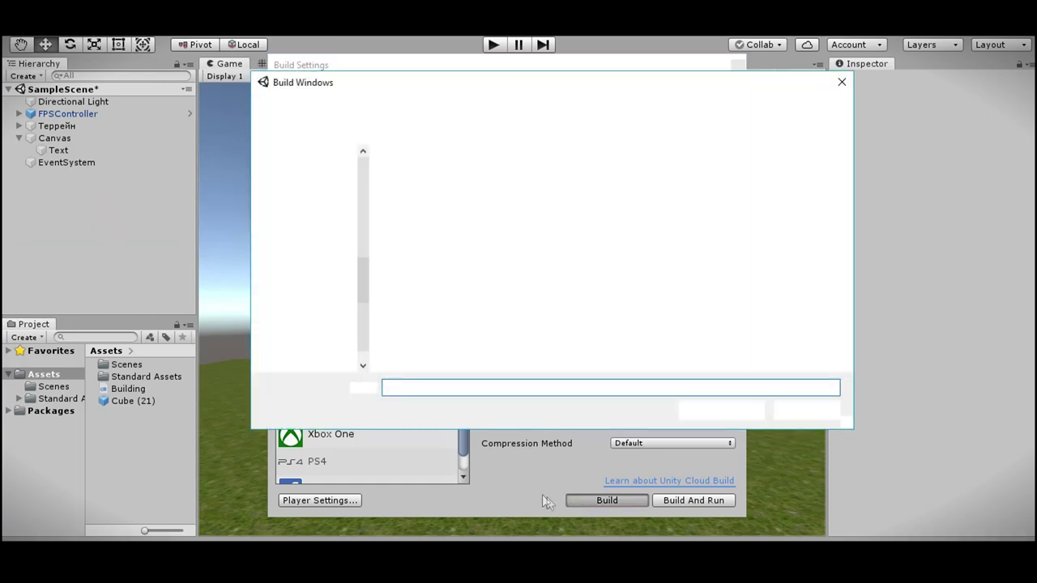